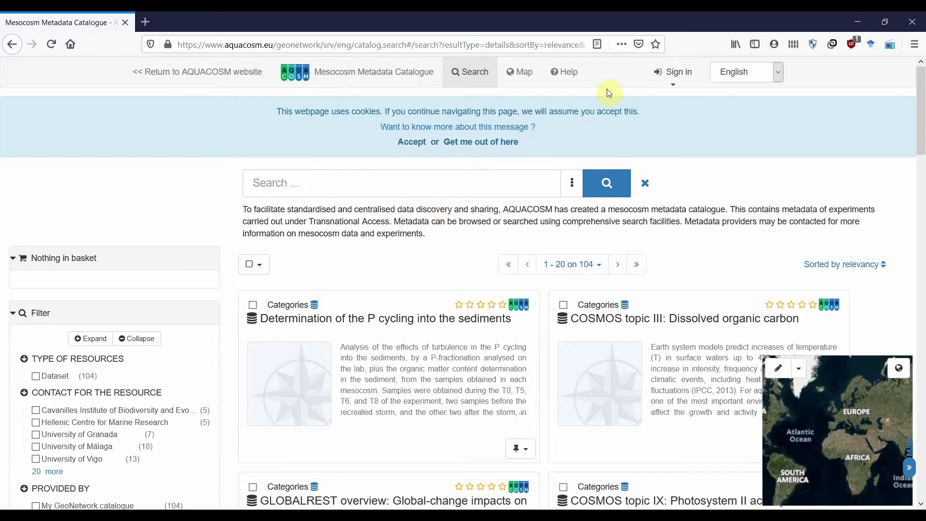
# - Sign in with the saved editor username and the pasted account password
pyautogui.click(671, 72)
pyautogui.click(528, 104)
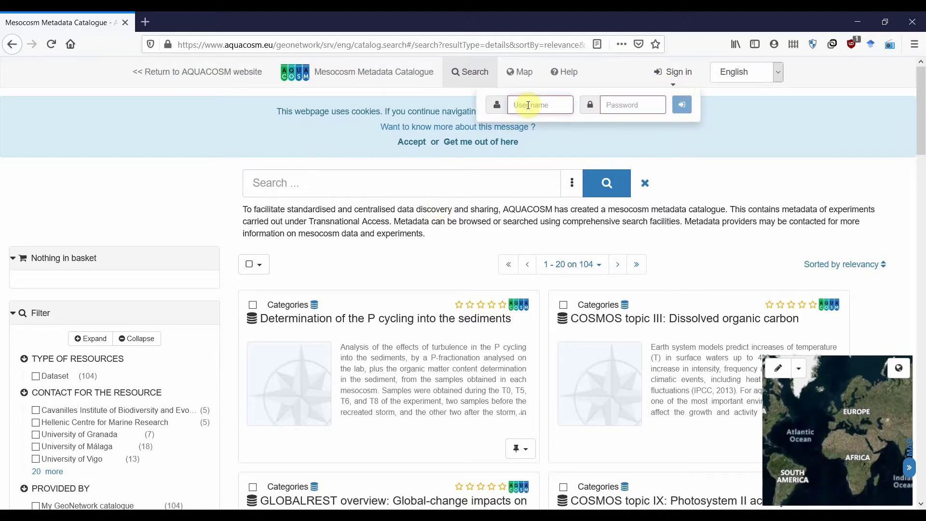
pyautogui.write('use')
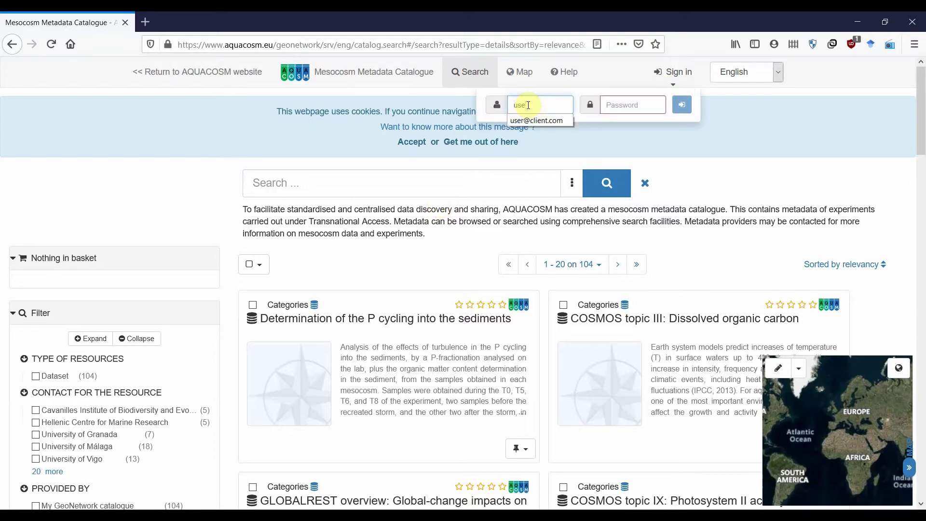
pyautogui.press('Down')
pyautogui.press('Return')
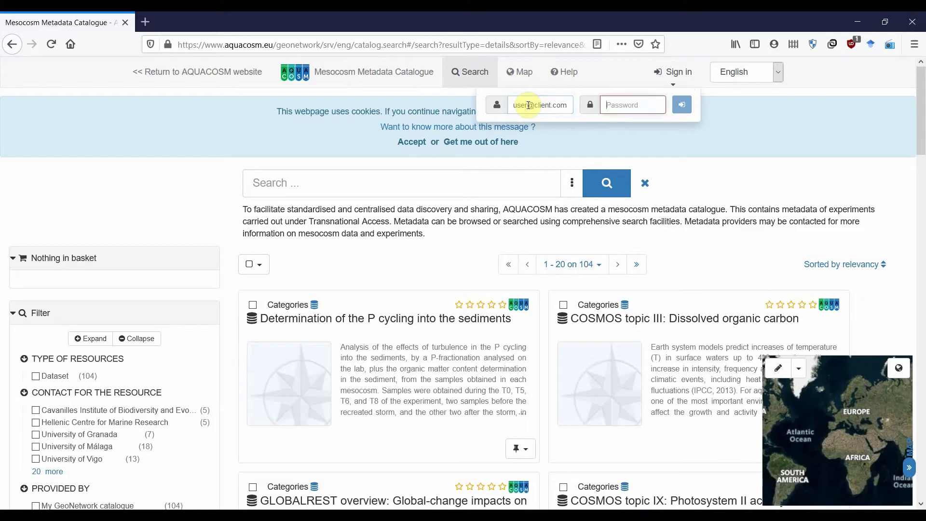
pyautogui.press('Tab')
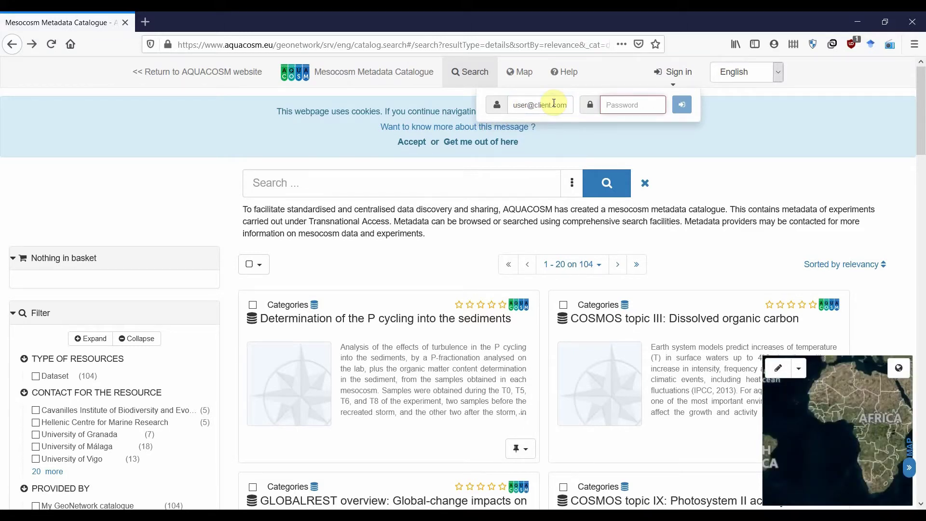
pyautogui.hotkey('ctrl', 'v')
pyautogui.press('Return')
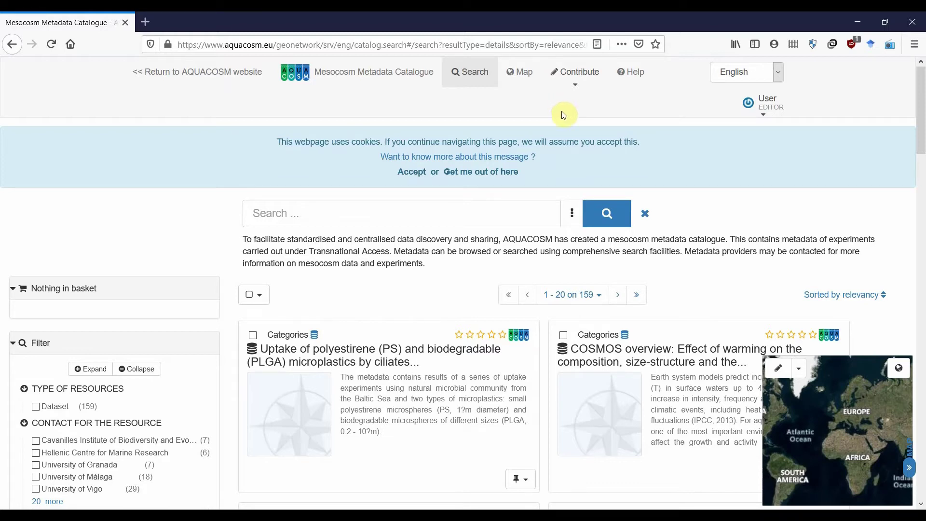
# - Create a new record from the Template for EML via Contribute > Add new record
pyautogui.click(576, 81)
pyautogui.click(596, 100)
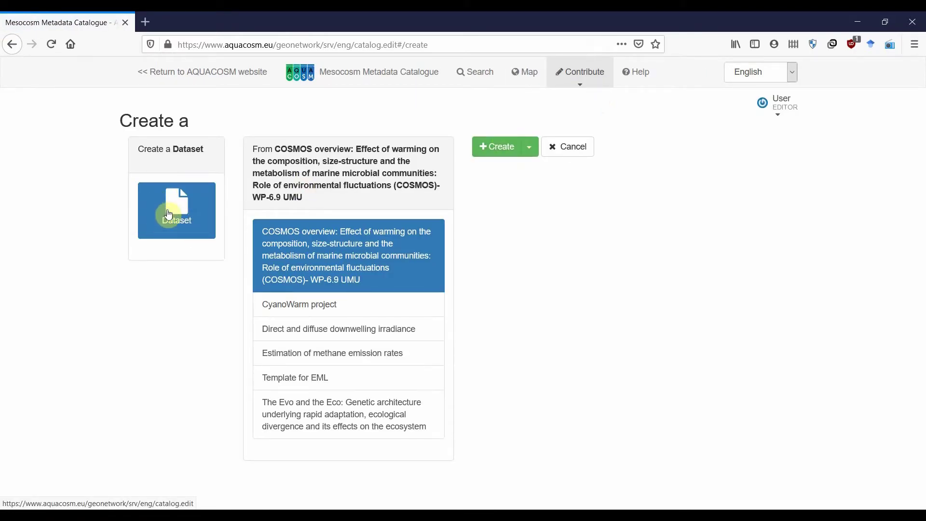
pyautogui.click(331, 383)
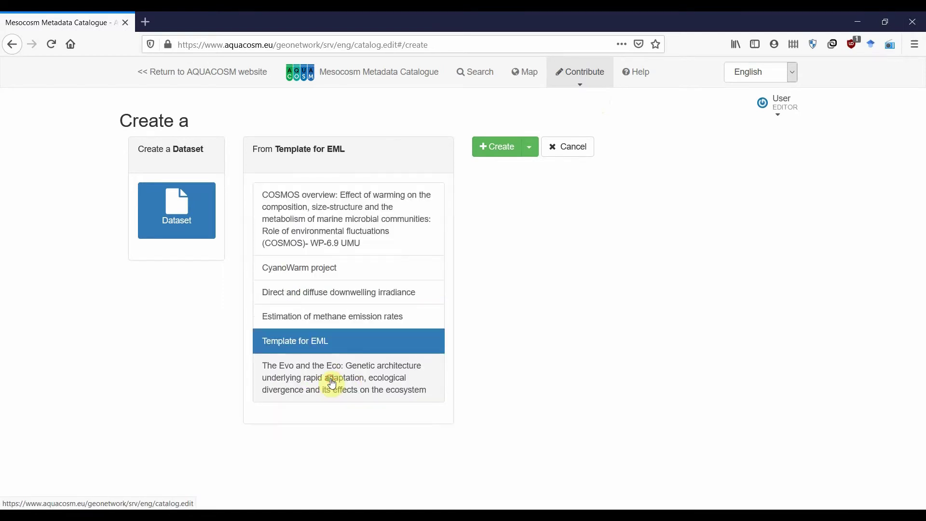
pyautogui.click(498, 148)
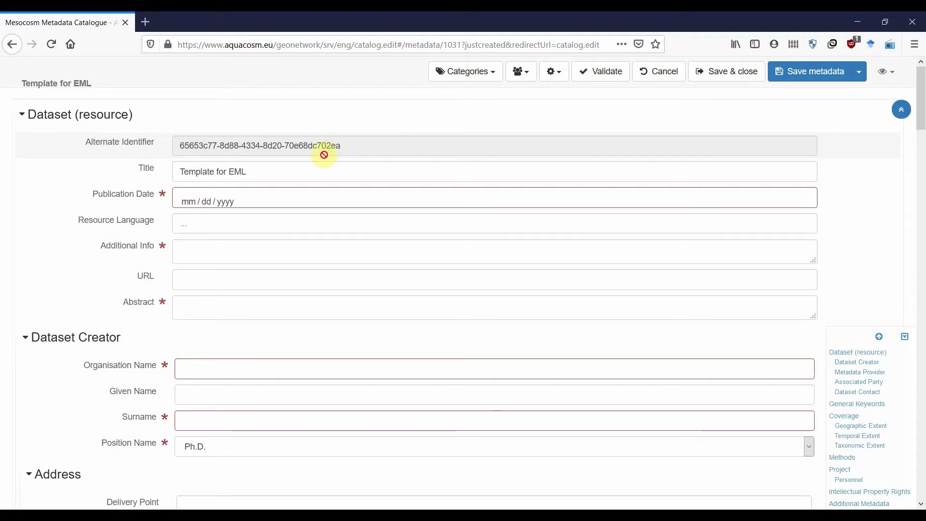
# - Replace the placeholder title with 'Microplankton abundance and community composition at the experiment X'
pyautogui.moveTo(252, 174); pyautogui.dragTo(152, 173)
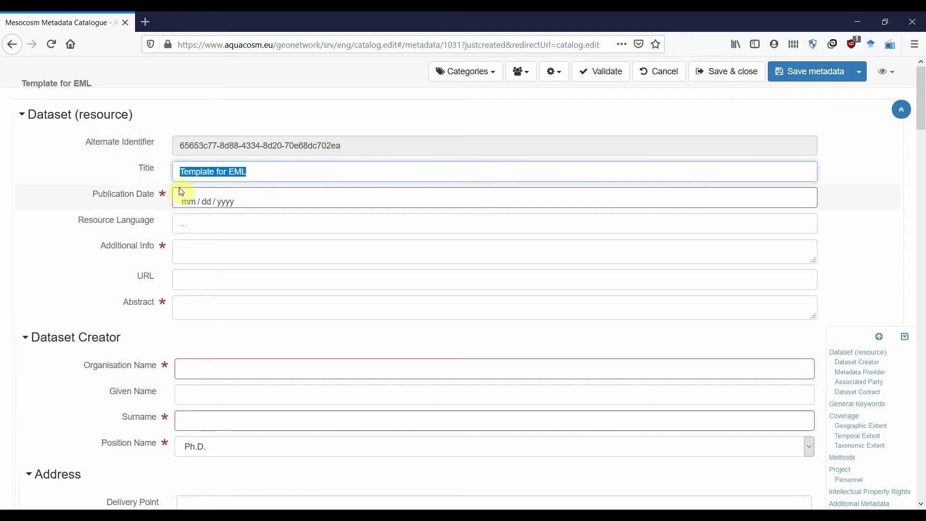
pyautogui.press('BackSpace')
pyautogui.write('Micro')
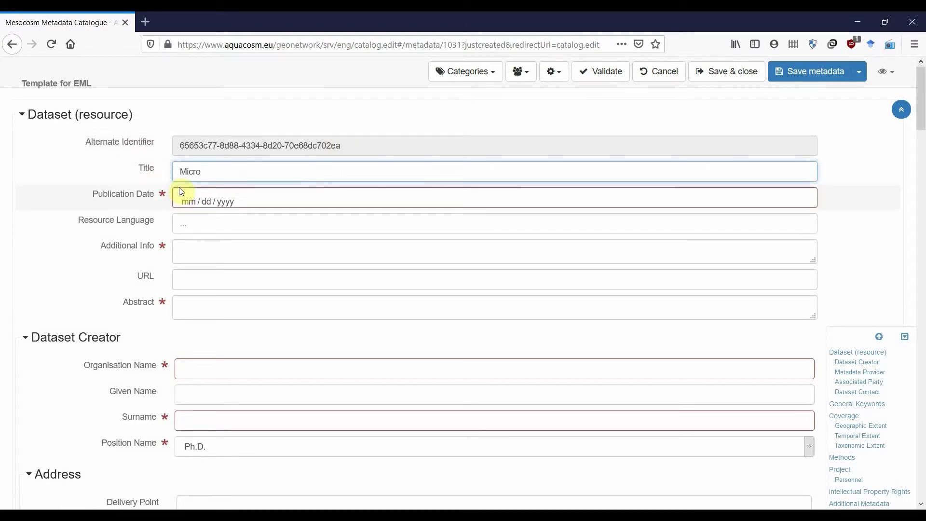
pyautogui.write('plankton abu')
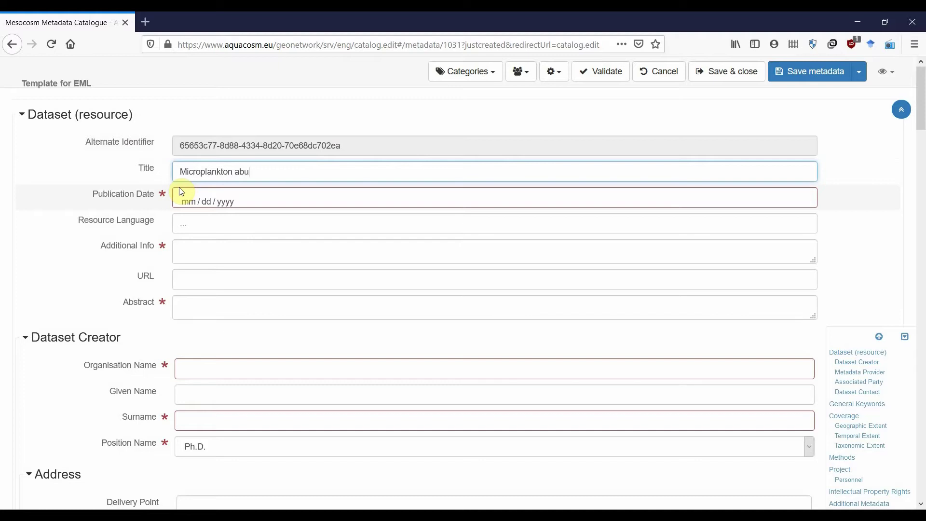
pyautogui.write('ndance and co')
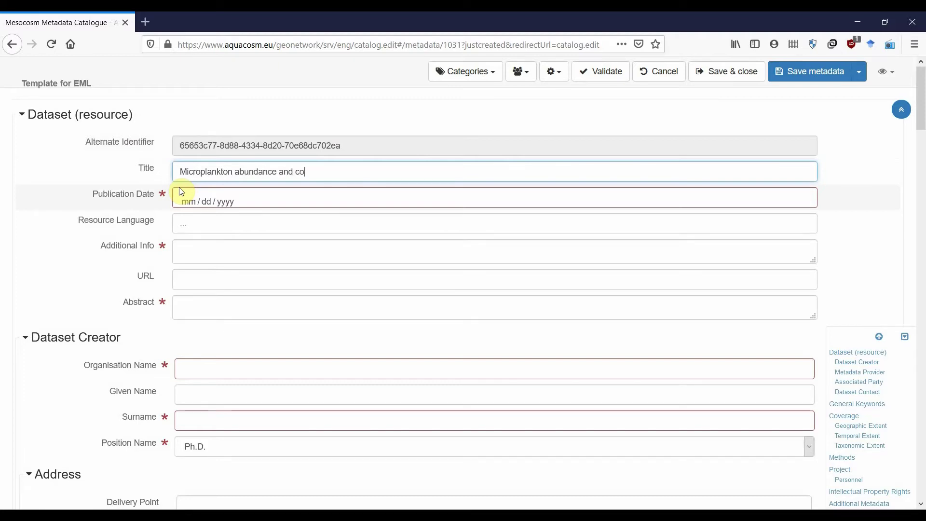
pyautogui.write('mmunity composition ')
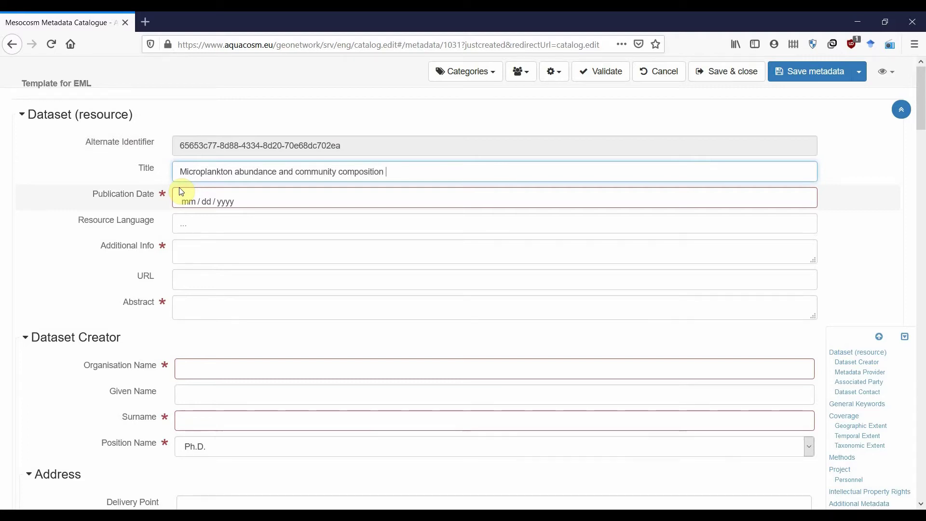
pyautogui.write('at the')
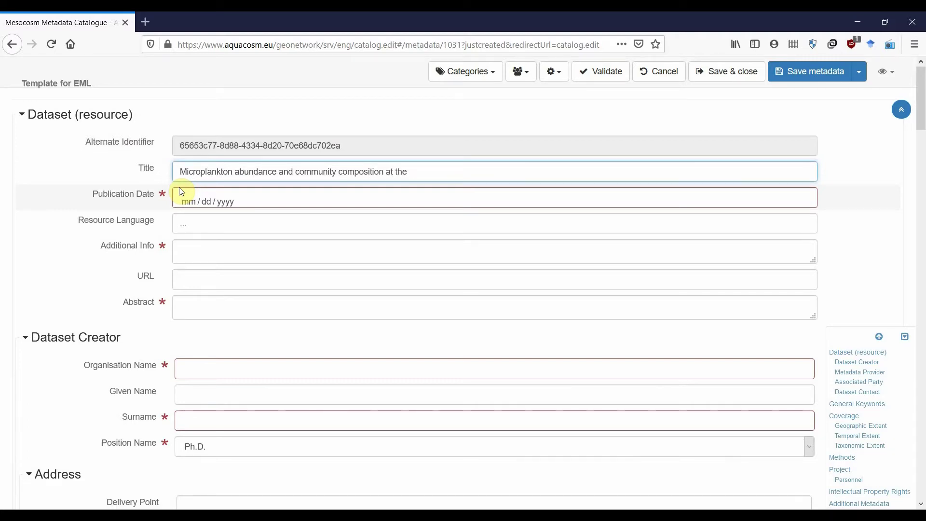
pyautogui.write(' experiment X')
# - Set the publication date to 15 February 2021 and the resource language to English (eng)
pyautogui.click(182, 195)
pyautogui.click(467, 179)
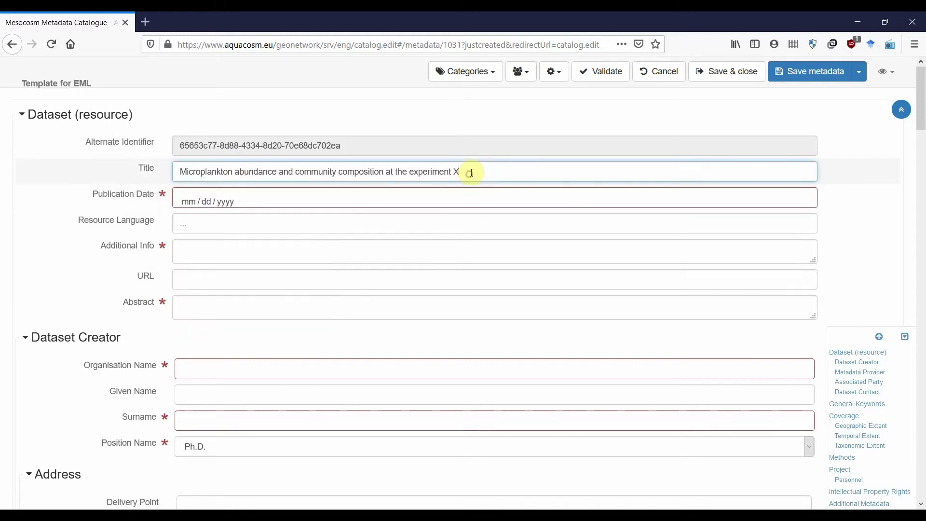
pyautogui.click(198, 196)
pyautogui.click(212, 291)
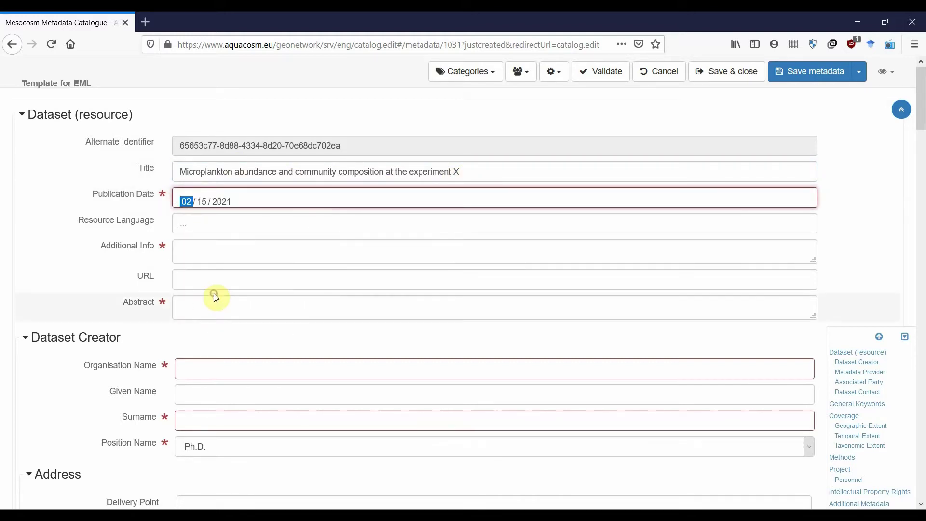
pyautogui.click(210, 221)
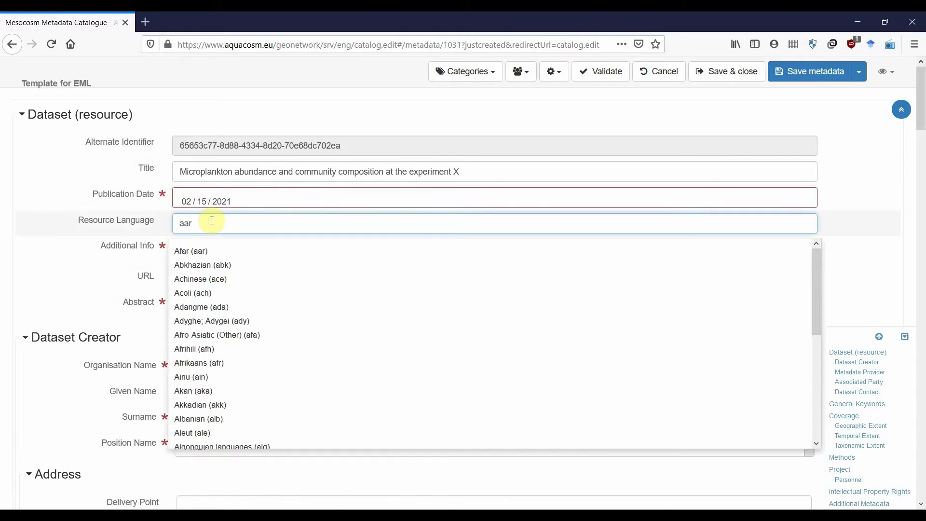
pyautogui.write('eng')
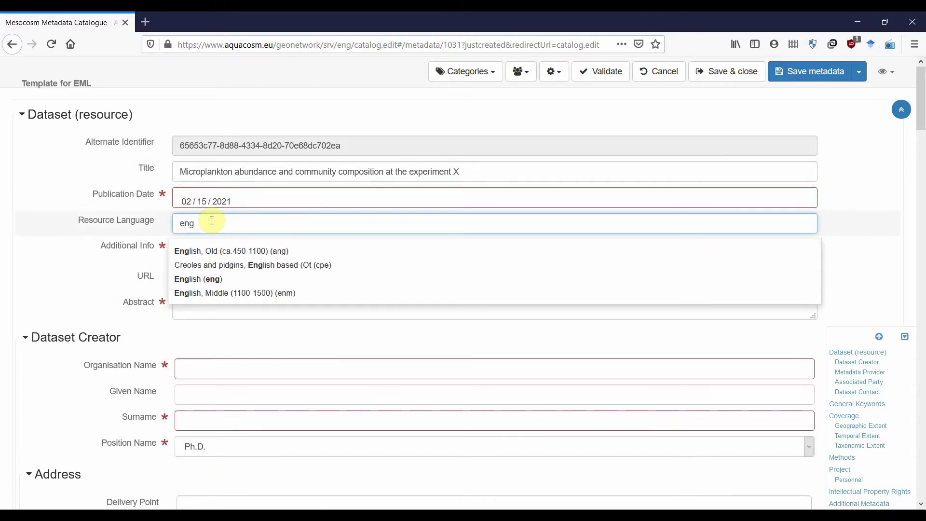
pyautogui.click(212, 278)
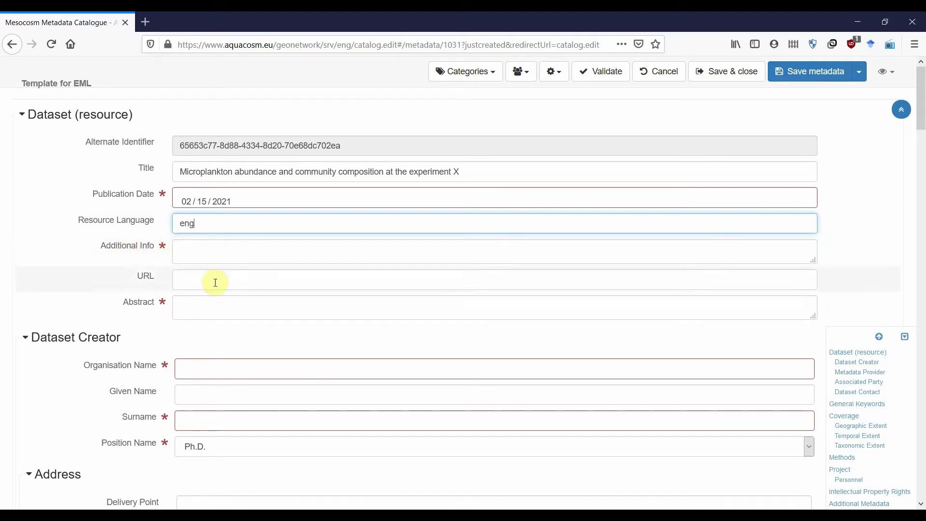
pyautogui.click(208, 255)
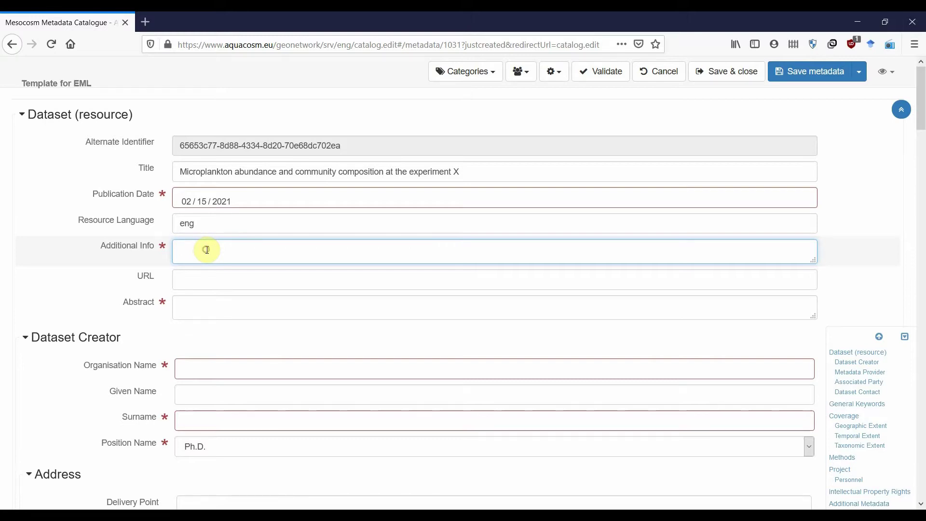
# - Enter Additional Info 'Microplankton abundance at the X experiment estimated by inverted microscopy. Goal is to ..'
pyautogui.write('Microplankton abundance and')
pyautogui.press('BackSpace')
pyautogui.press('BackSpace')
pyautogui.press('BackSpace')
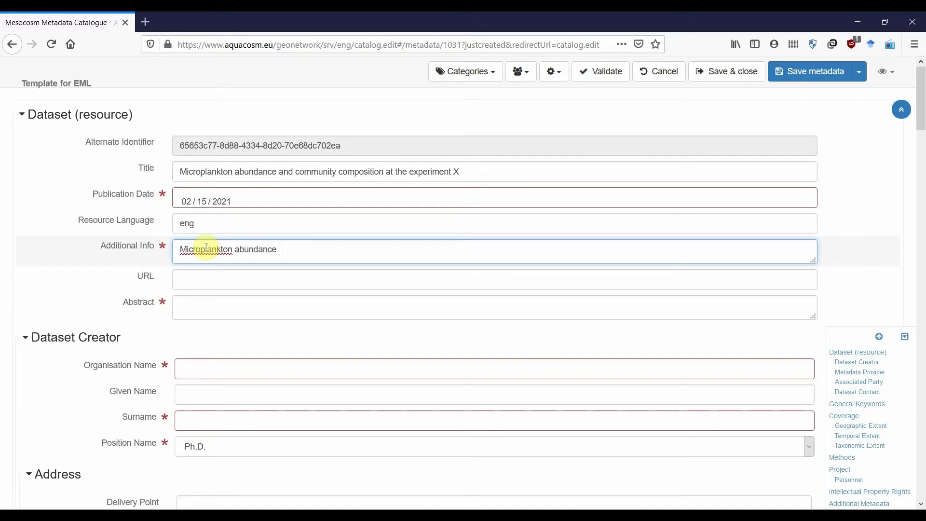
pyautogui.write('at the X experiment ')
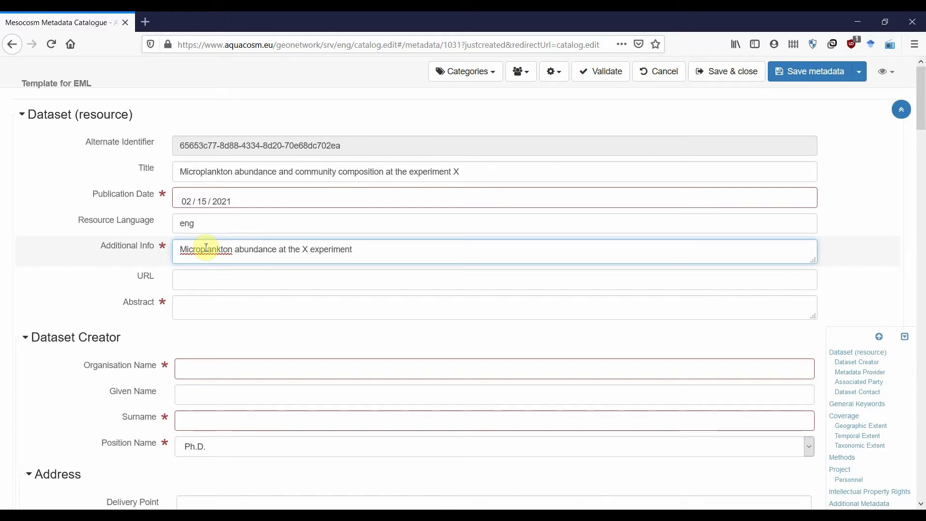
pyautogui.write('estimated by inverted mi')
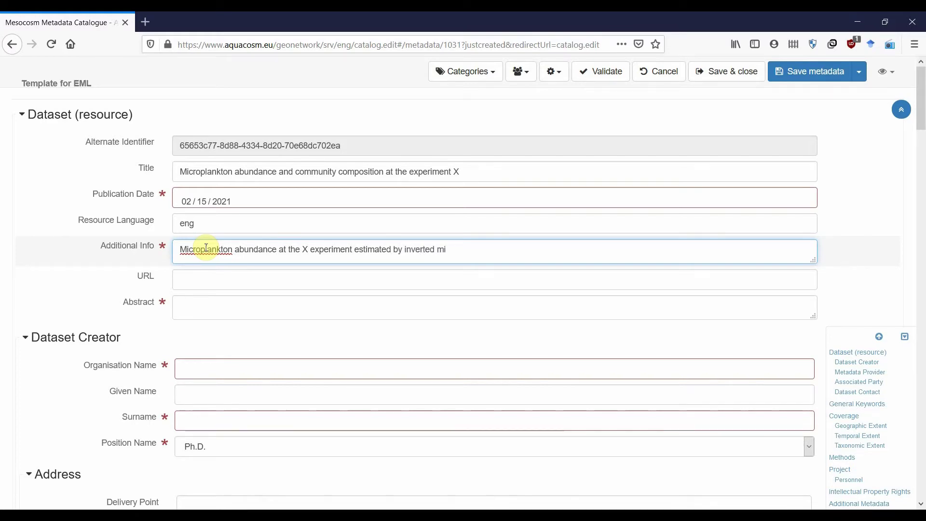
pyautogui.write('croscopy. Goal is to ..')
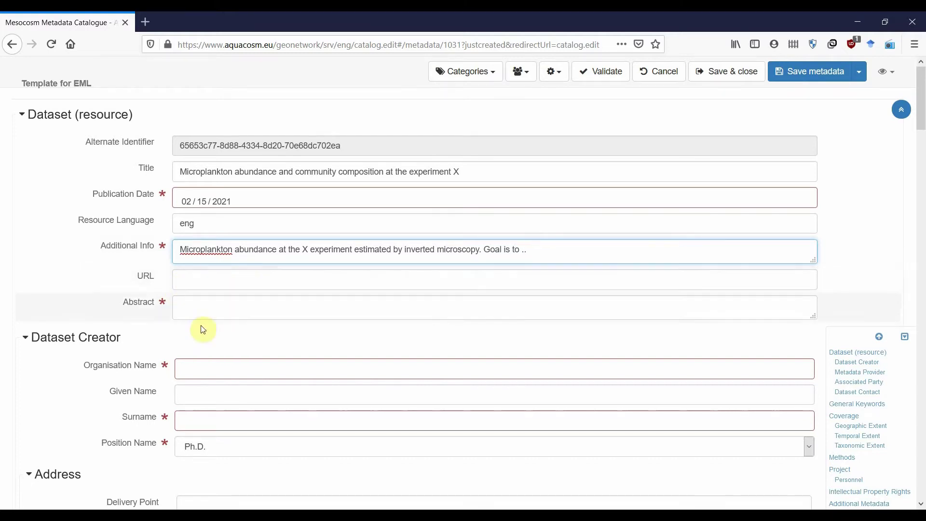
# - Begin typing the placeholder text 'abstract' in the Abstract field
pyautogui.click(209, 307)
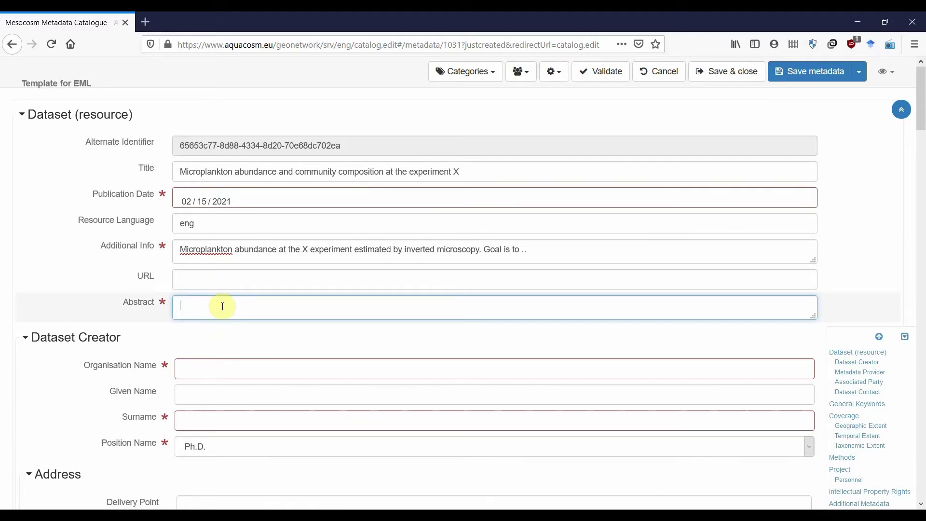
pyautogui.write('abstract')
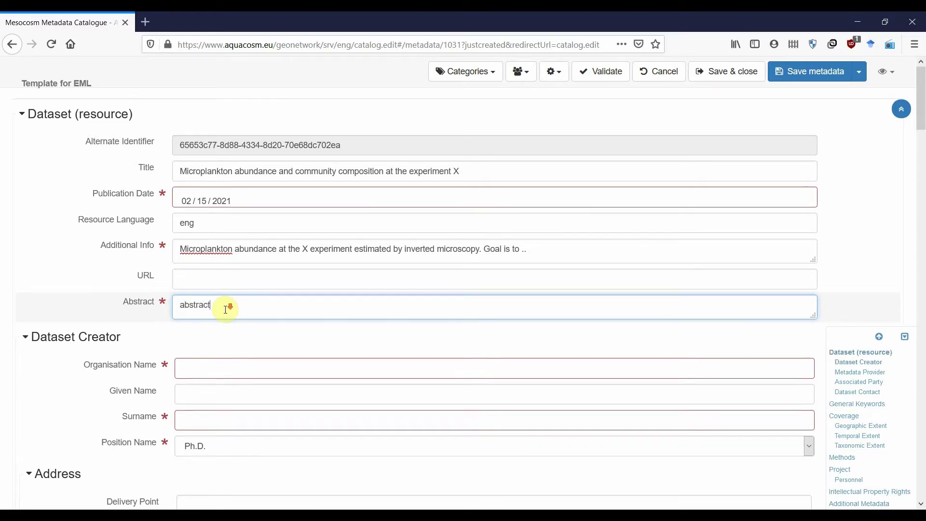
# - Finish the abstract as 'abstract' and enter University as the Dataset Creator's organisation
pyautogui.scroll(-3, 226, 309)
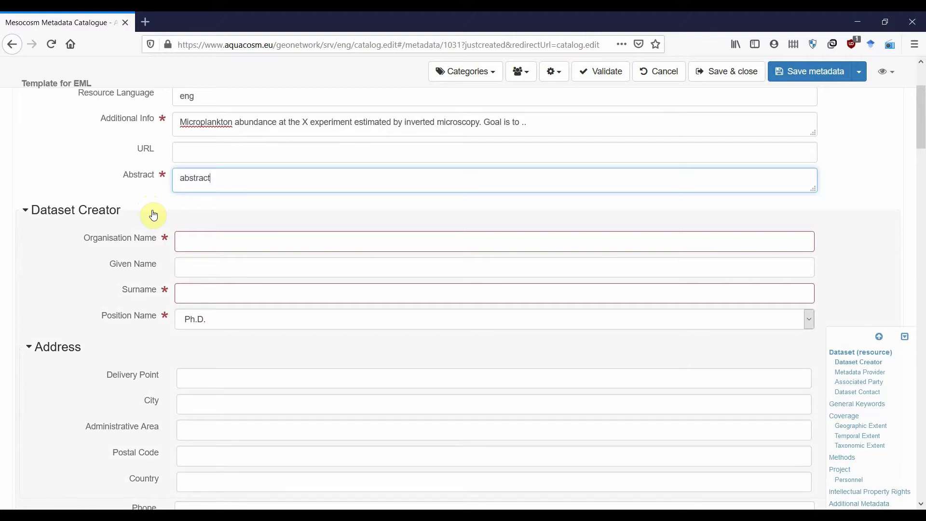
pyautogui.click(194, 248)
pyautogui.click(194, 249)
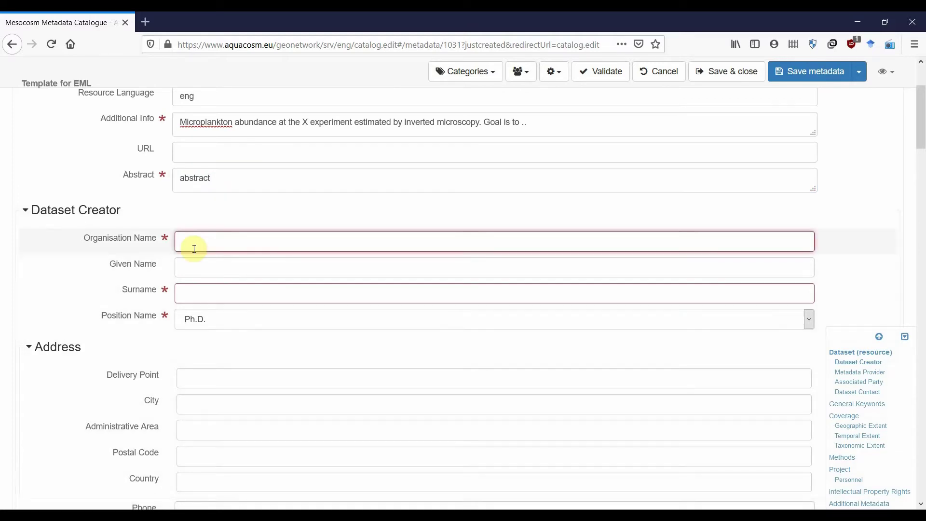
pyautogui.write('Un')
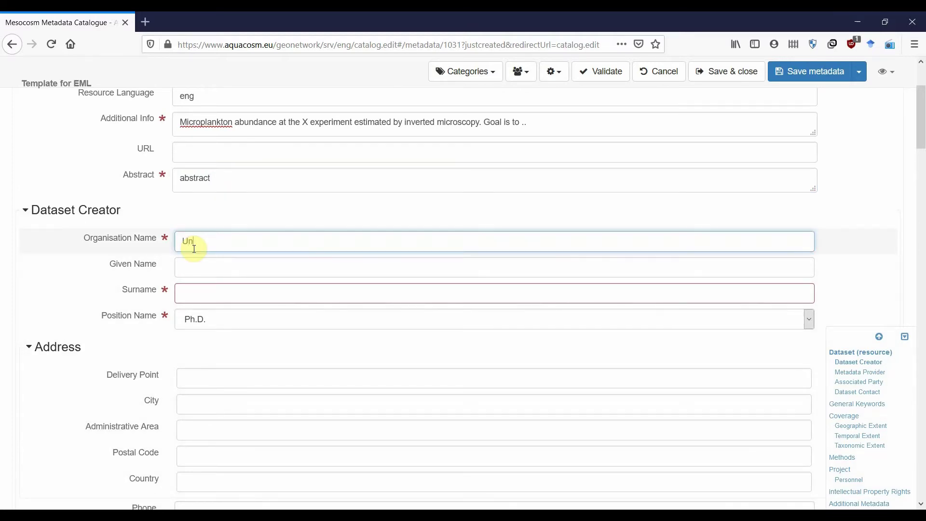
pyautogui.write('iverstty')
# - Enter the creator's given name and surname and keep Ph.D. as the position
pyautogui.press('Tab')
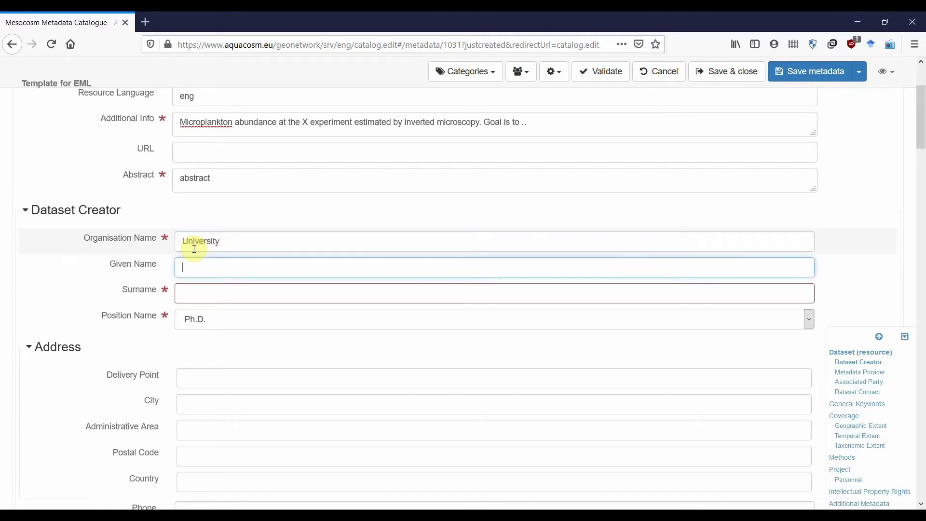
pyautogui.write('Jane')
pyautogui.press('Tab')
pyautogui.write('S')
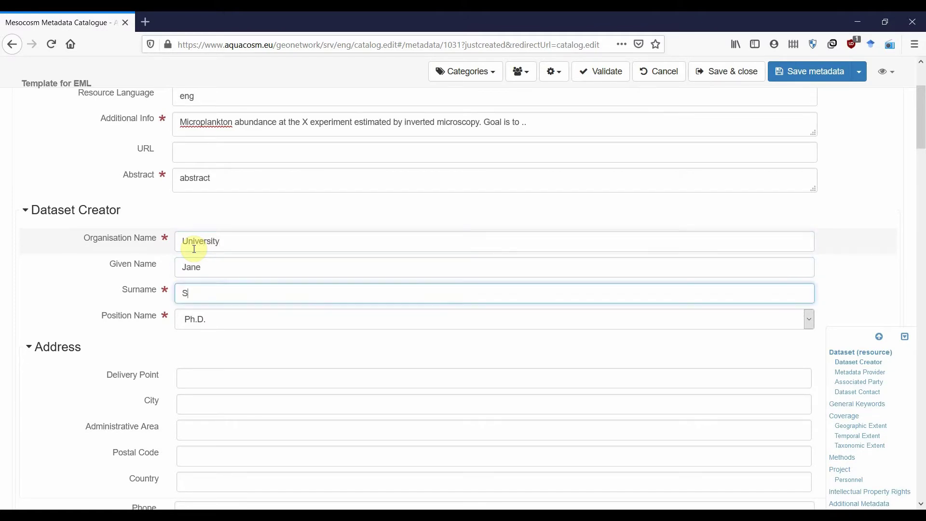
pyautogui.write('mith')
pyautogui.click(215, 322)
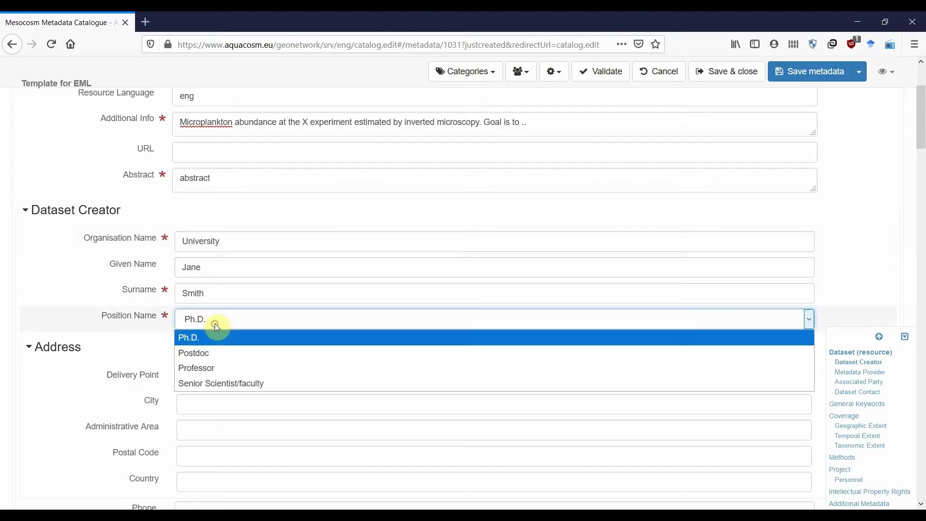
pyautogui.click(214, 321)
pyautogui.scroll(-5, 215, 321)
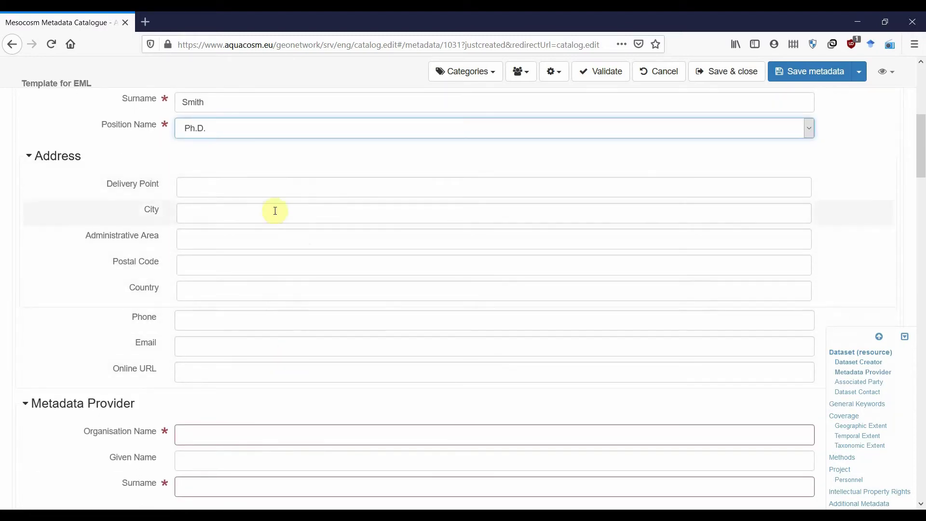
pyautogui.scroll(-4, 274, 209)
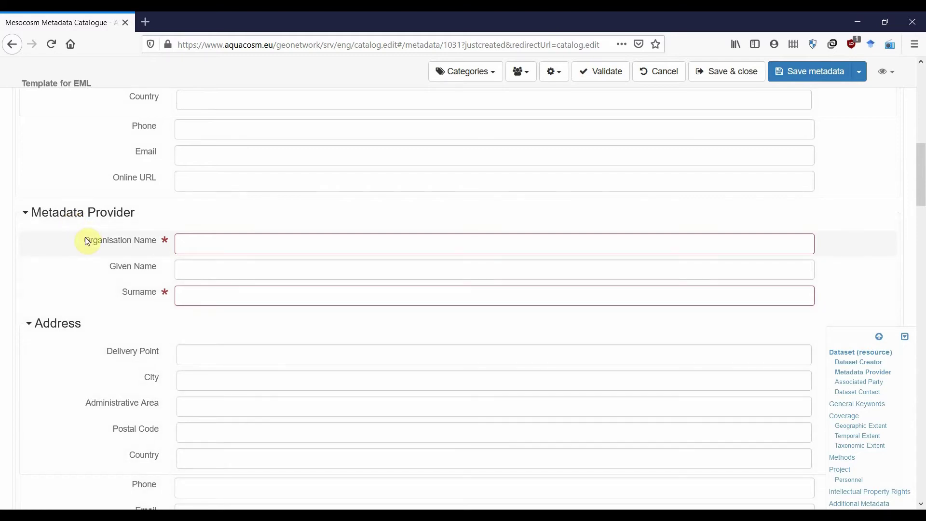
# - Fill Metadata Provider with organisation University and the provider's given name and surname
pyautogui.click(216, 243)
pyautogui.write('University')
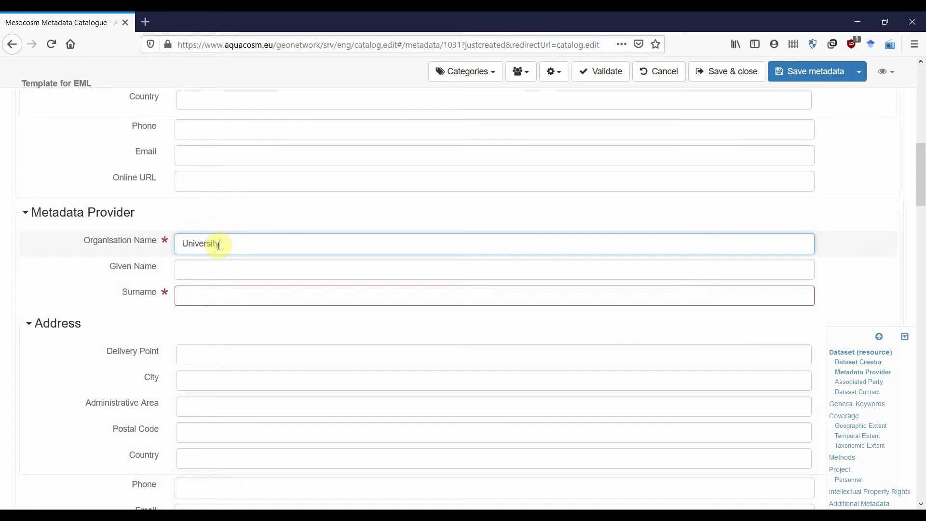
pyautogui.press('Tab')
pyautogui.write('Jane')
pyautogui.press('Tab')
pyautogui.write('Smith')
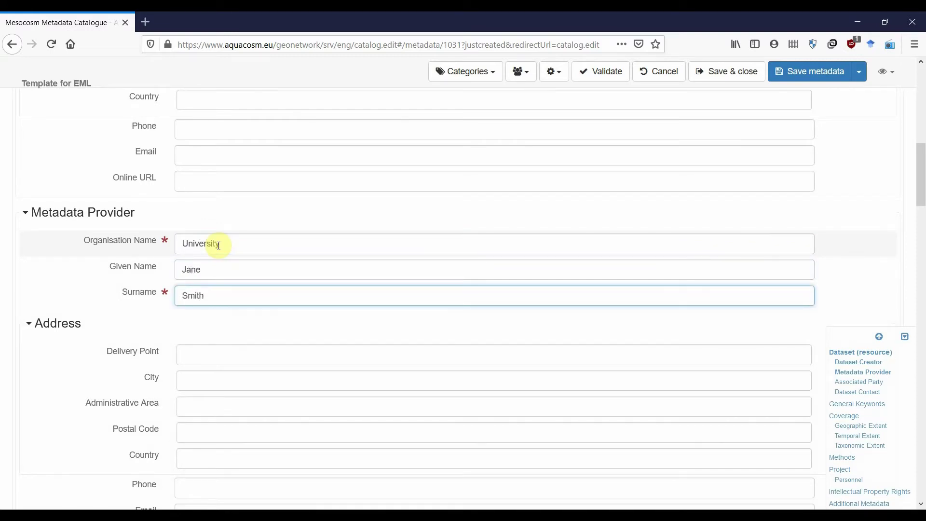
pyautogui.scroll(-4, 221, 243)
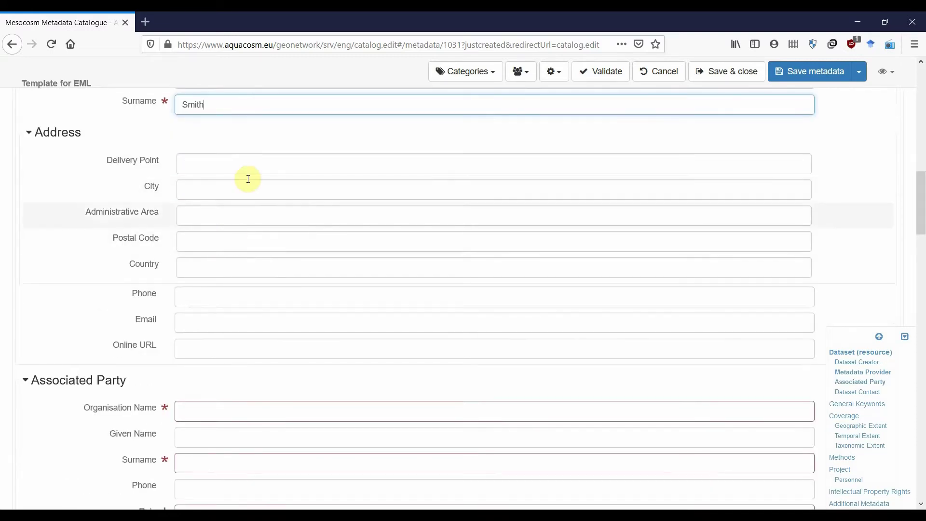
pyautogui.scroll(-5, 228, 214)
pyautogui.scroll(1, 232, 211)
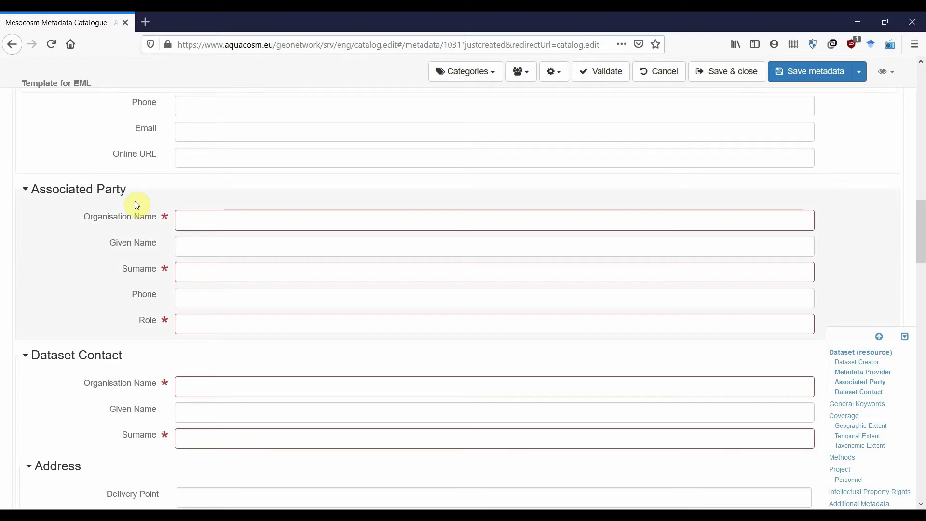
# - Fill Associated Party with University, the person's given name and surname, and role 'Prinsipal Investigator'
pyautogui.click(192, 219)
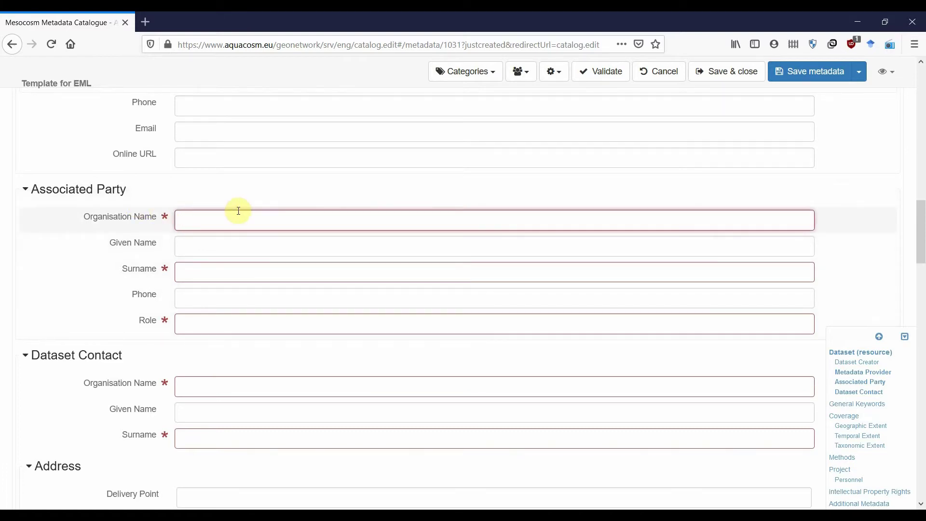
pyautogui.write('University')
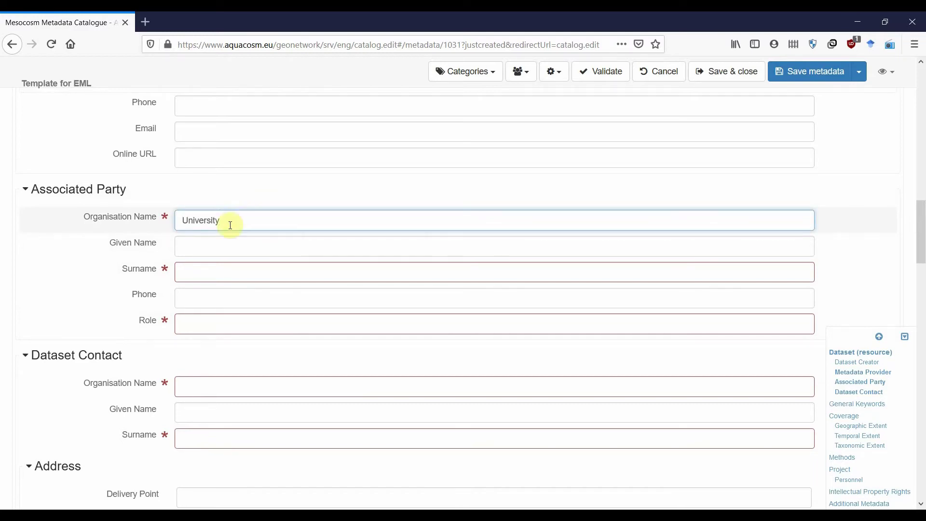
pyautogui.press('Tab')
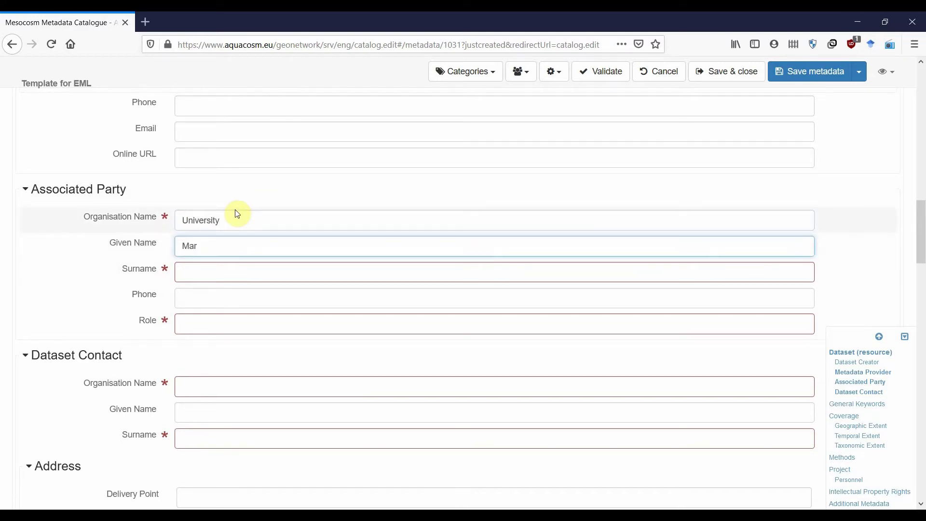
pyautogui.press('Tab')
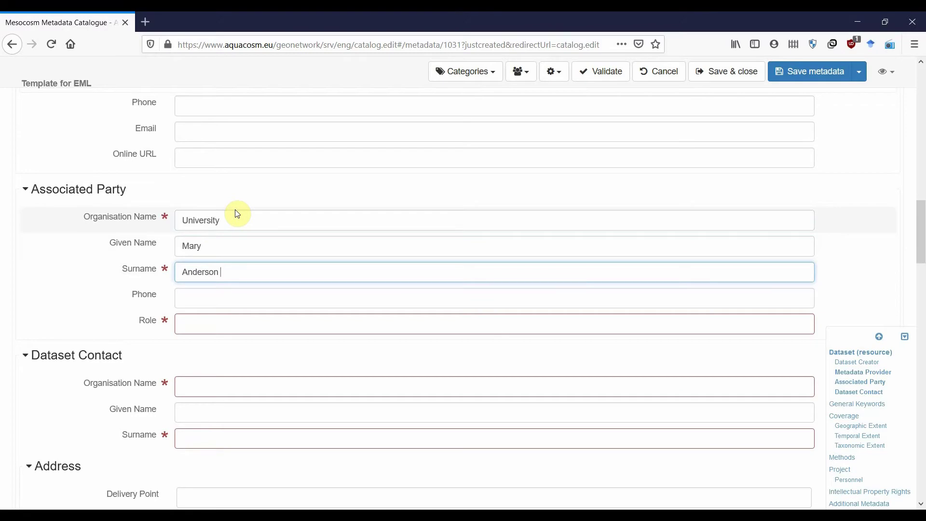
pyautogui.click(210, 299)
pyautogui.click(196, 322)
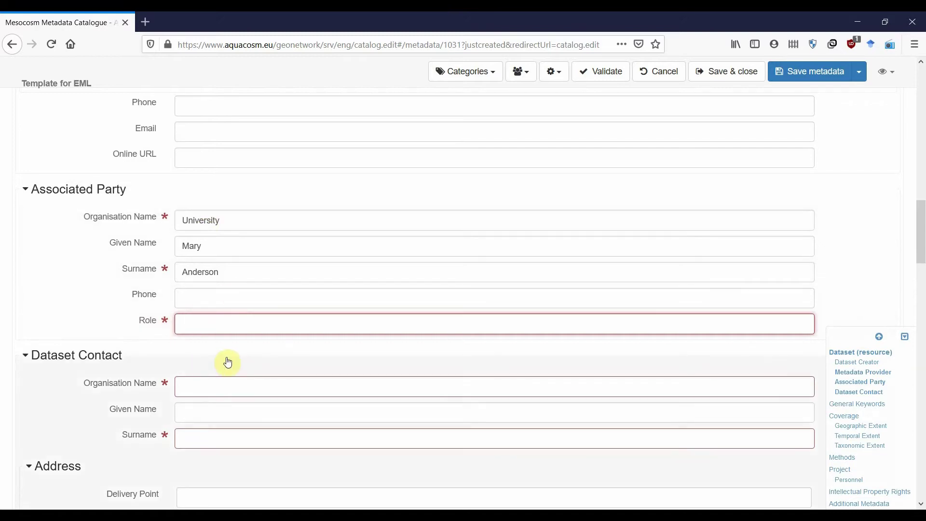
pyautogui.write('Prinsipa')
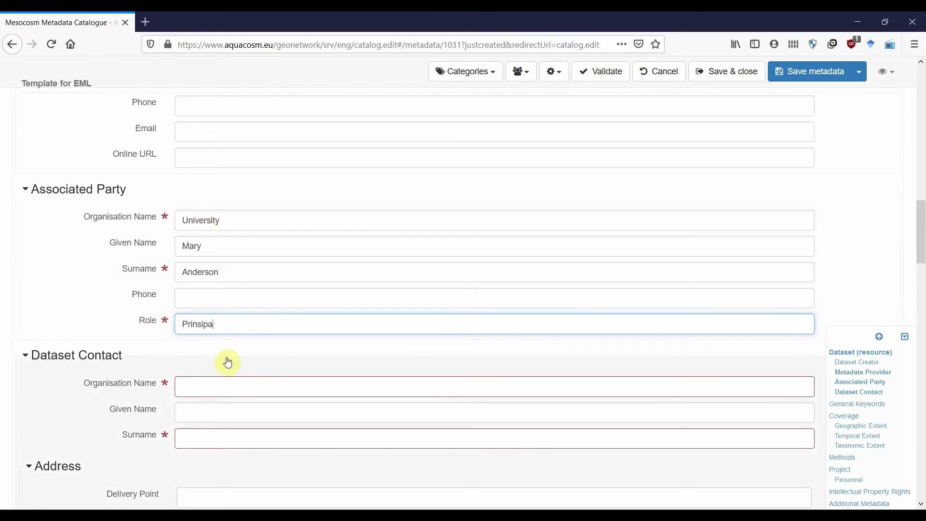
pyautogui.write('l Investigator')
pyautogui.scroll(-3, 228, 362)
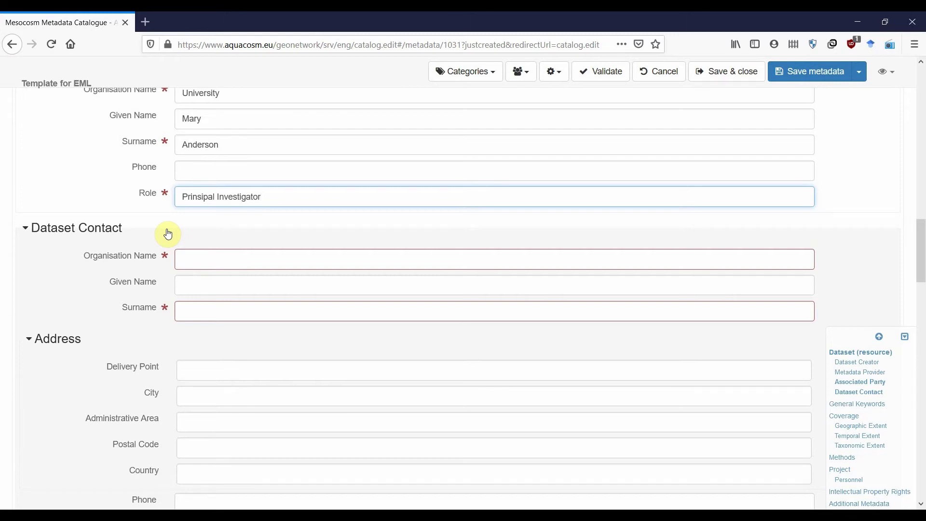
# - Fill Dataset Contact with University and the same person's given name and surname
pyautogui.click(198, 259)
pyautogui.write('University')
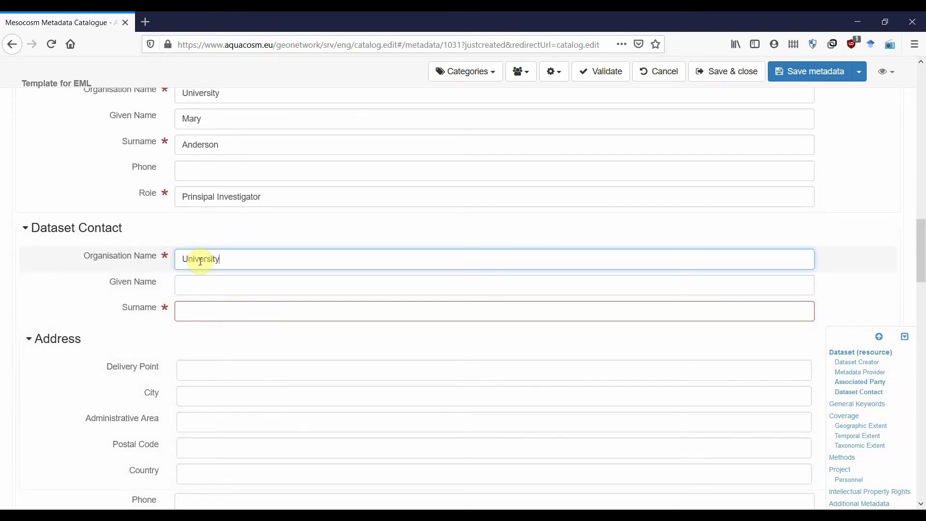
pyautogui.press('Tab')
pyautogui.press('Tab')
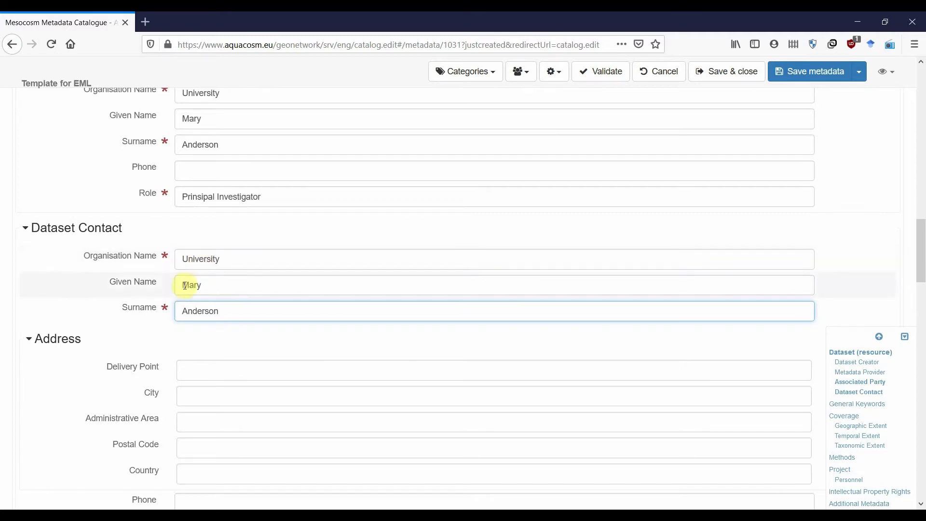
pyautogui.scroll(-4, 194, 302)
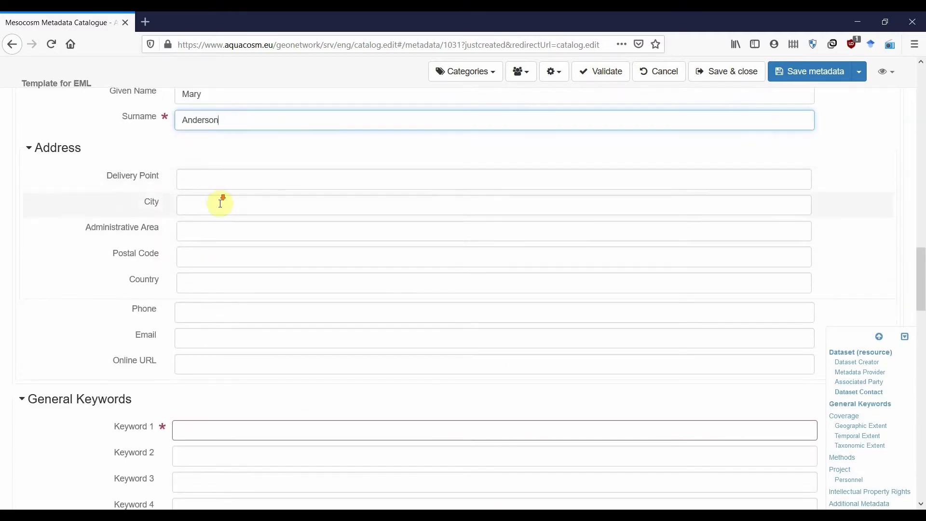
pyautogui.scroll(-4, 221, 207)
pyautogui.scroll(-1, 139, 152)
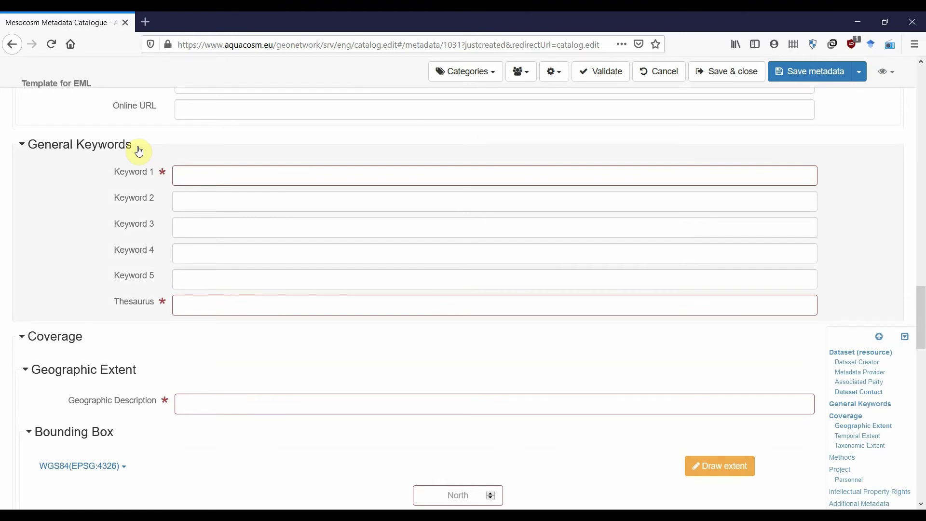
# - Add keywords Microplankton abundance, Treatment A, Treatment B, Oligotrophic environment, Mediterranean with thesaurus Environmental Science
pyautogui.click(201, 171)
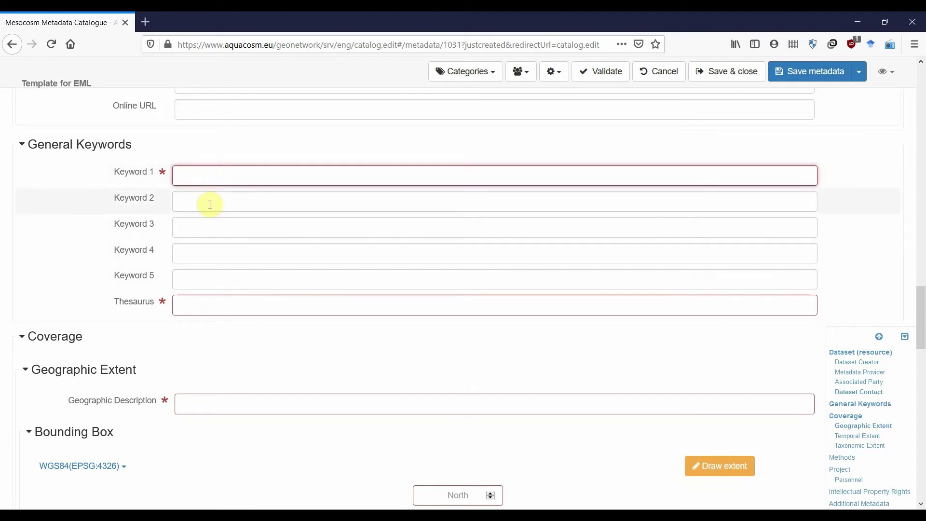
pyautogui.click(204, 176)
pyautogui.write('Microp')
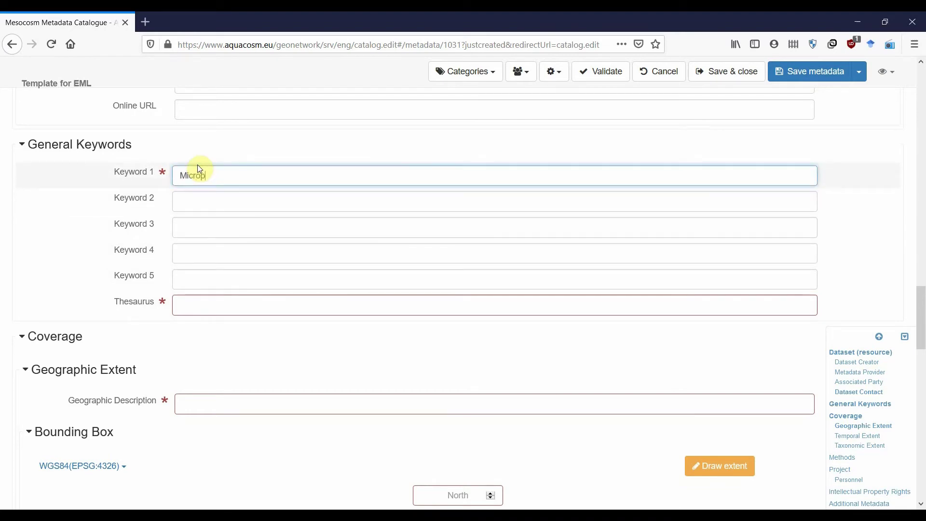
pyautogui.write('lankton abundance')
pyautogui.press('Tab')
pyautogui.write('Tr')
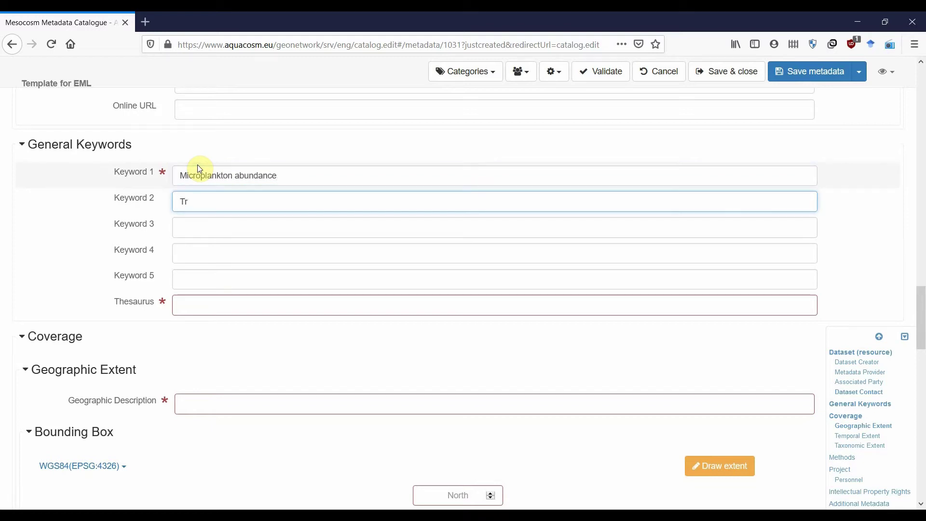
pyautogui.write('eatment A')
pyautogui.press('Tab')
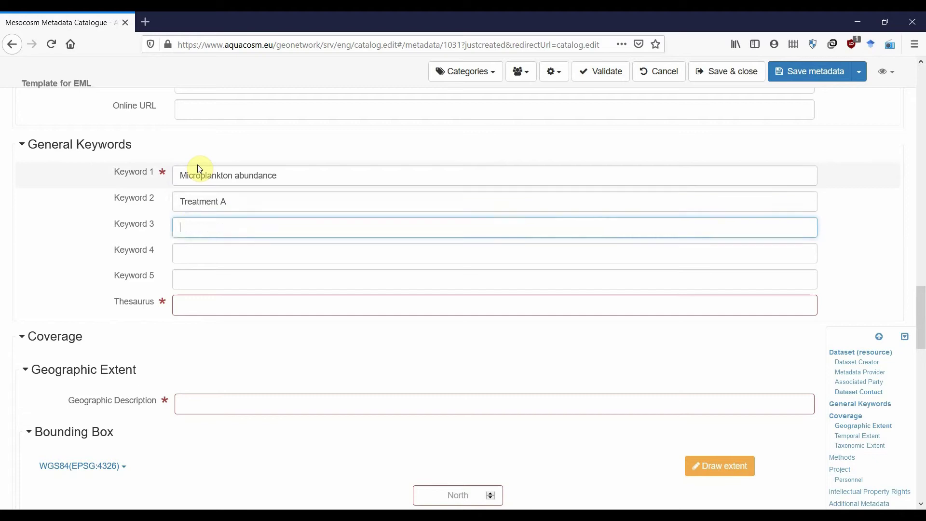
pyautogui.write('Treatment B')
pyautogui.press('Tab')
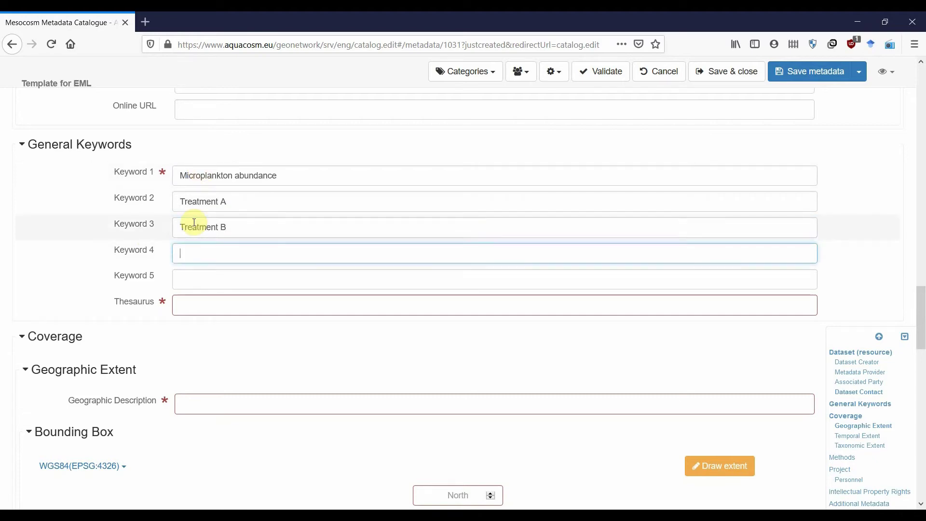
pyautogui.write('Oligotrophic environment')
pyautogui.press('Tab')
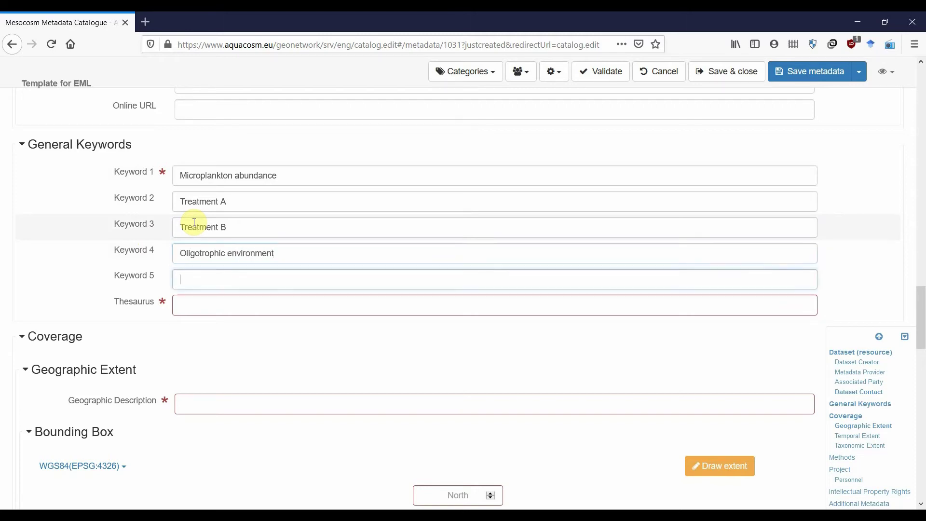
pyautogui.write('Mediterranea')
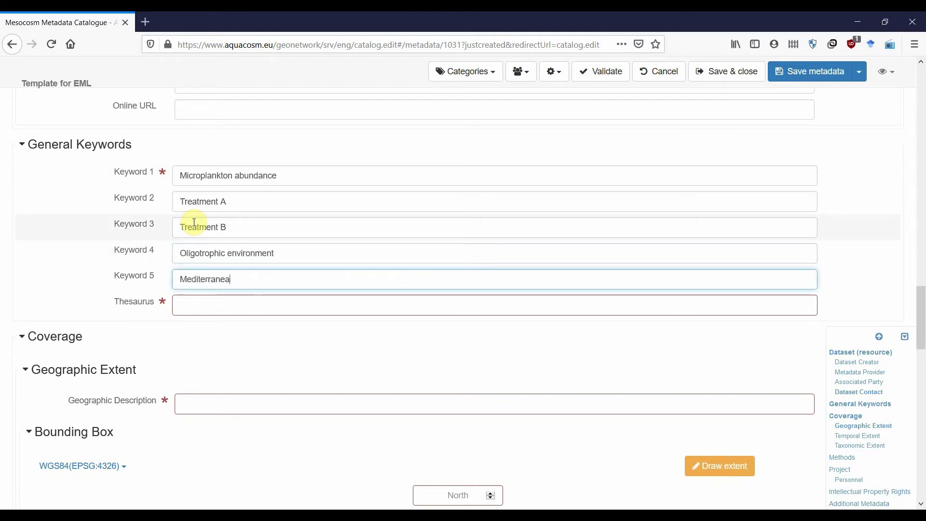
pyautogui.write('n')
pyautogui.press('Tab')
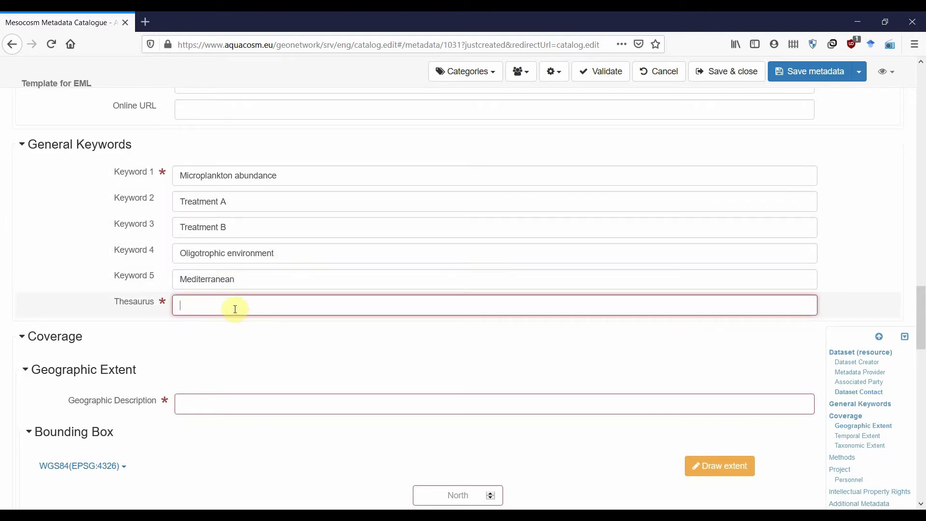
pyautogui.write('Environmental Science')
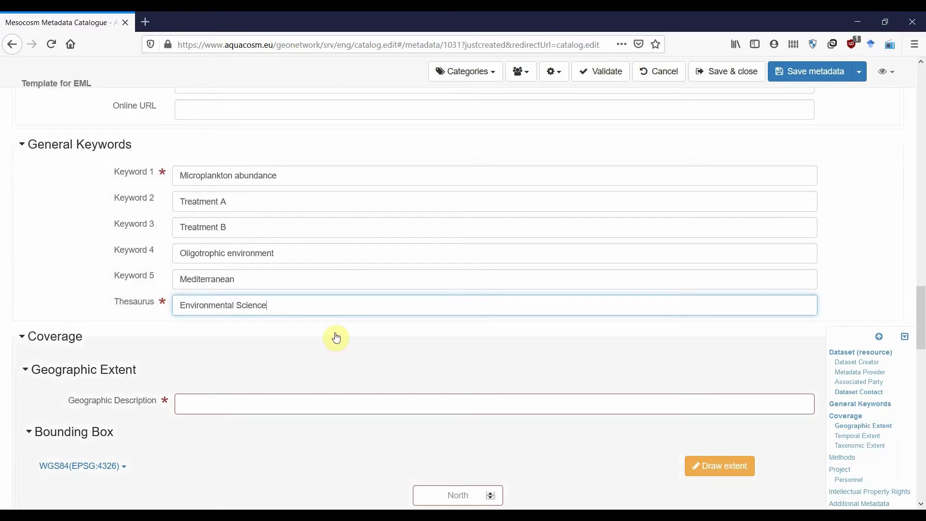
pyautogui.scroll(-4, 338, 326)
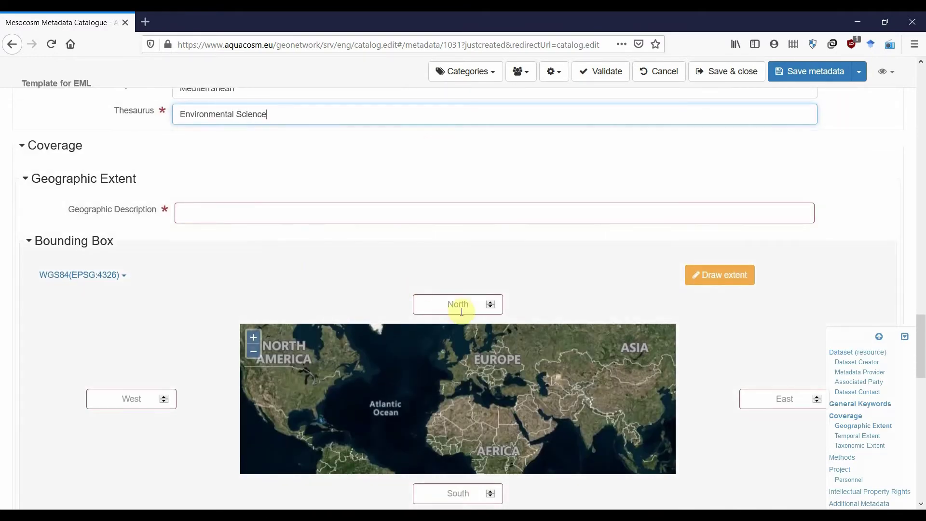
# - Enter 'Coastal Eastern Mediterranean Sea' as the geographic description
pyautogui.click(248, 215)
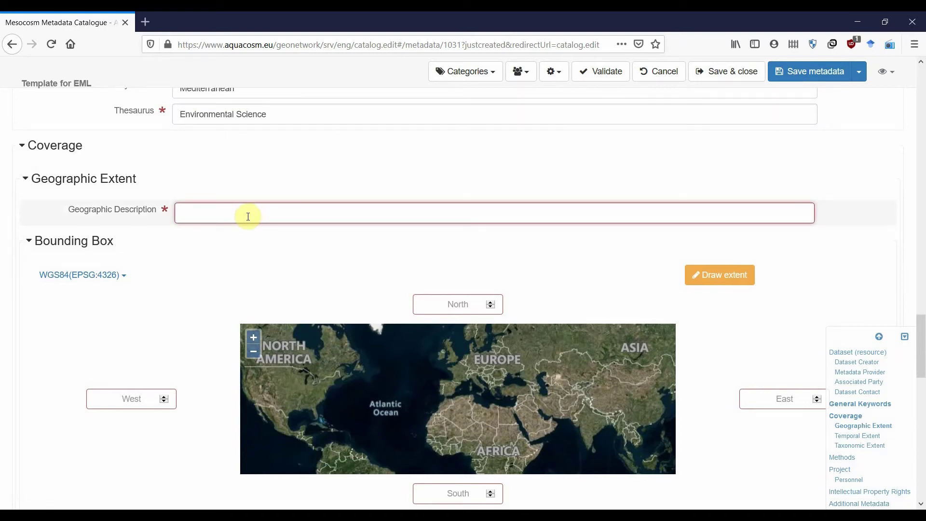
pyautogui.write('C')
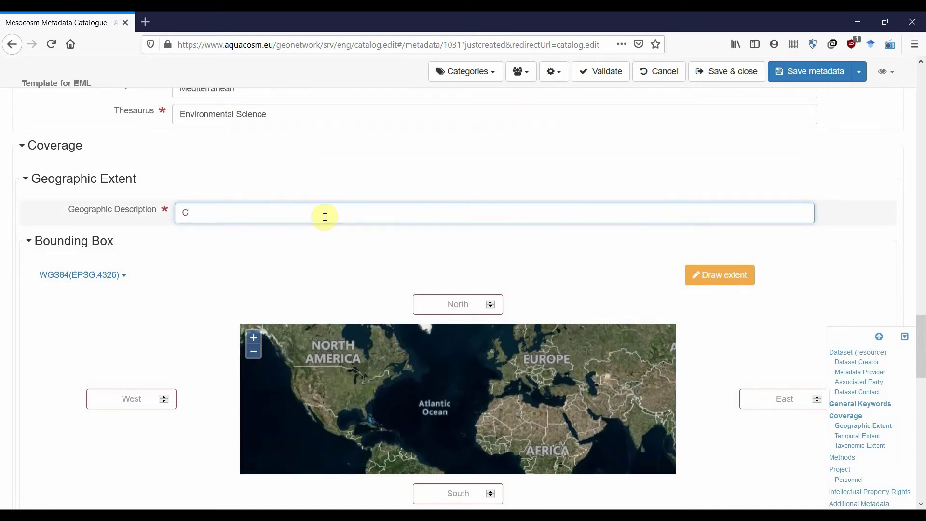
pyautogui.write('oastal Eastern Mediterranean Sea')
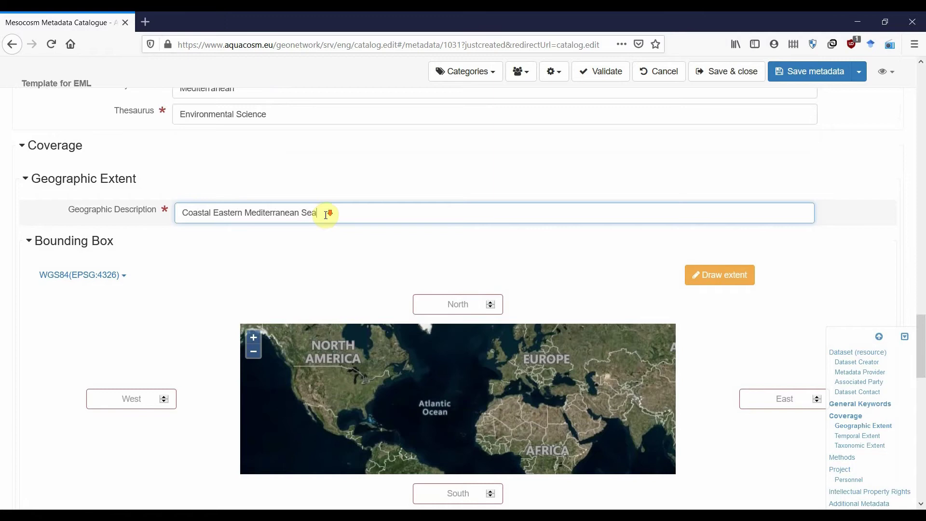
pyautogui.scroll(-1, 326, 213)
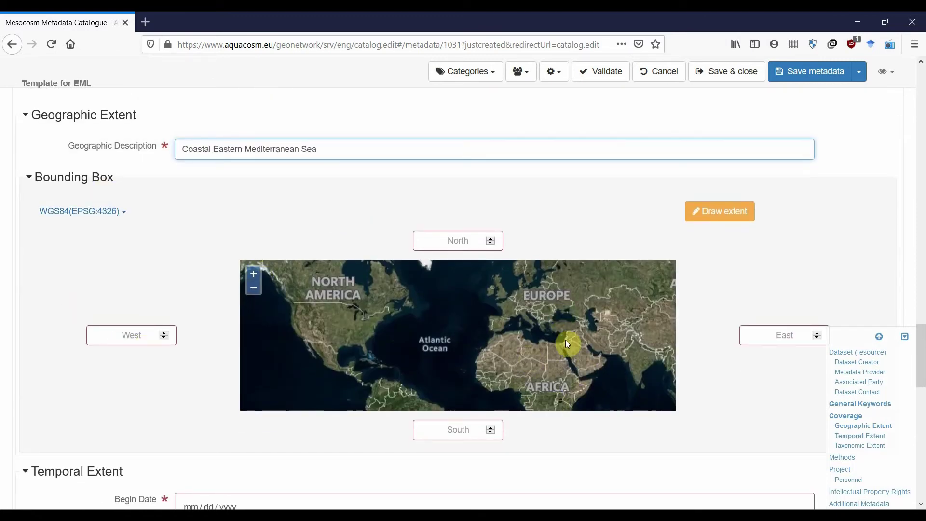
pyautogui.scroll(2, 549, 334)
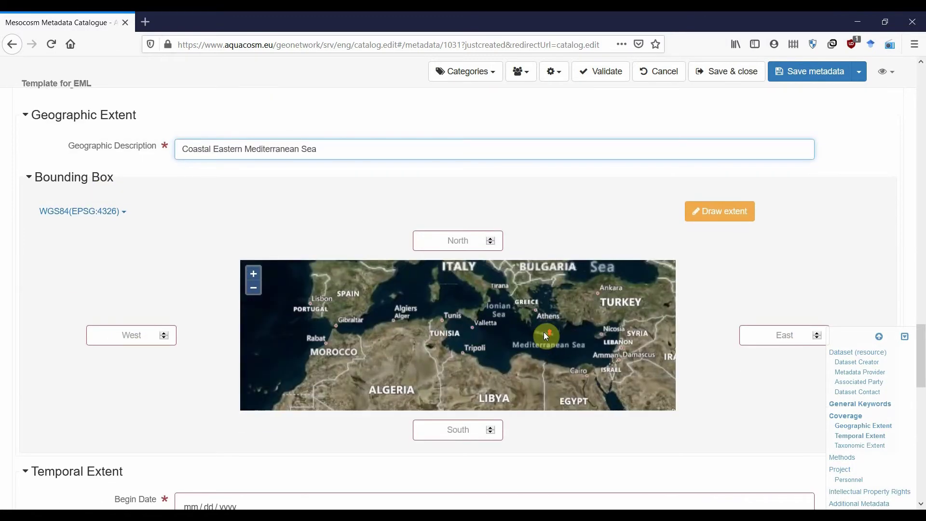
pyautogui.scroll(3, 545, 333)
# - Draw a bounding box over the sea off Kato Gouves, Crete (N 35.34296822, S 35.33736703, W 25.2784107, E 25.28896787)
pyautogui.moveTo(558, 339); pyautogui.dragTo(493, 340)
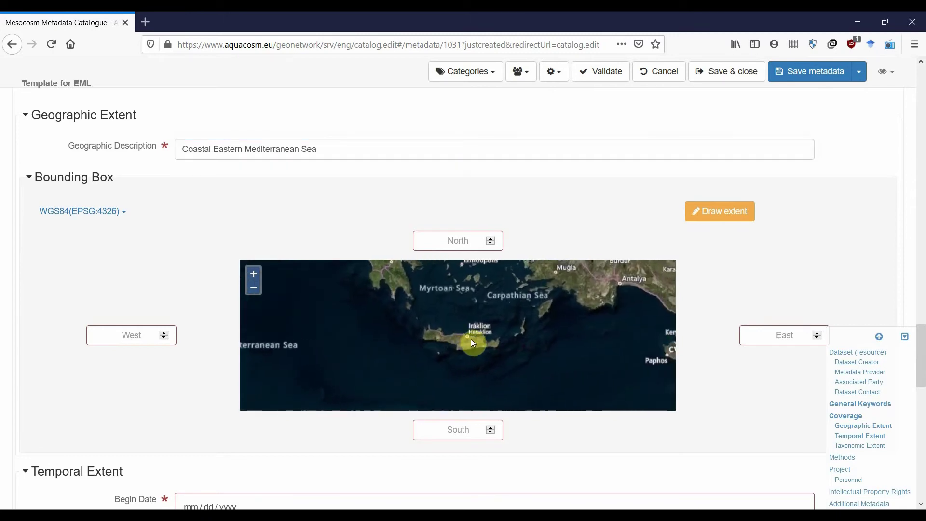
pyautogui.scroll(2, 458, 331)
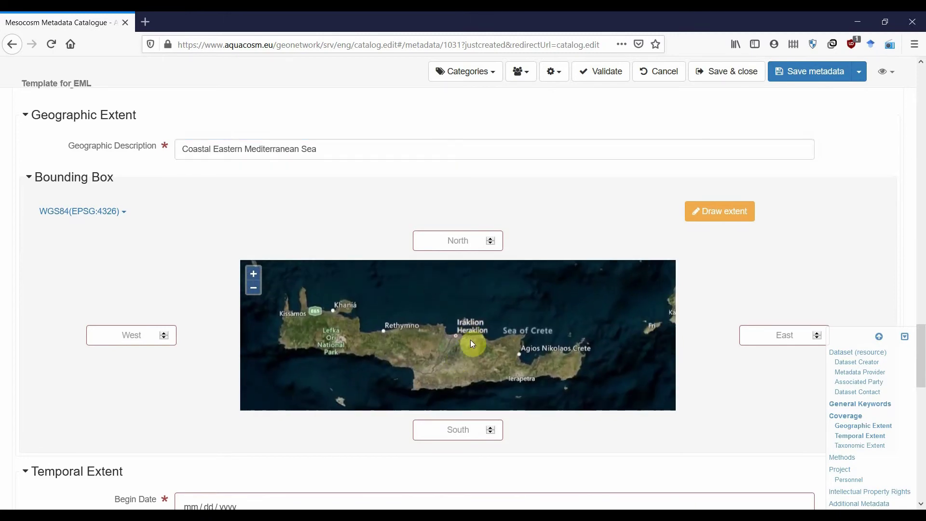
pyautogui.scroll(3, 474, 334)
pyautogui.scroll(2, 487, 327)
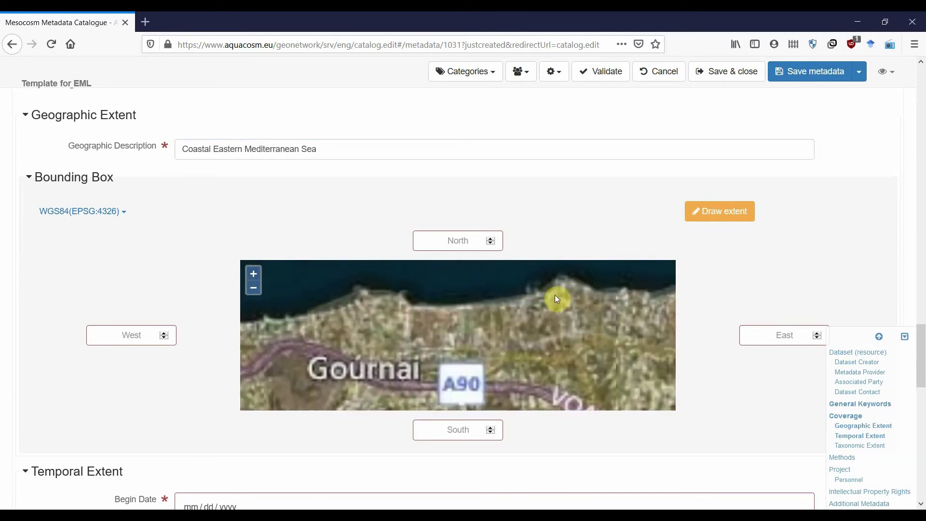
pyautogui.scroll(3, 430, 302)
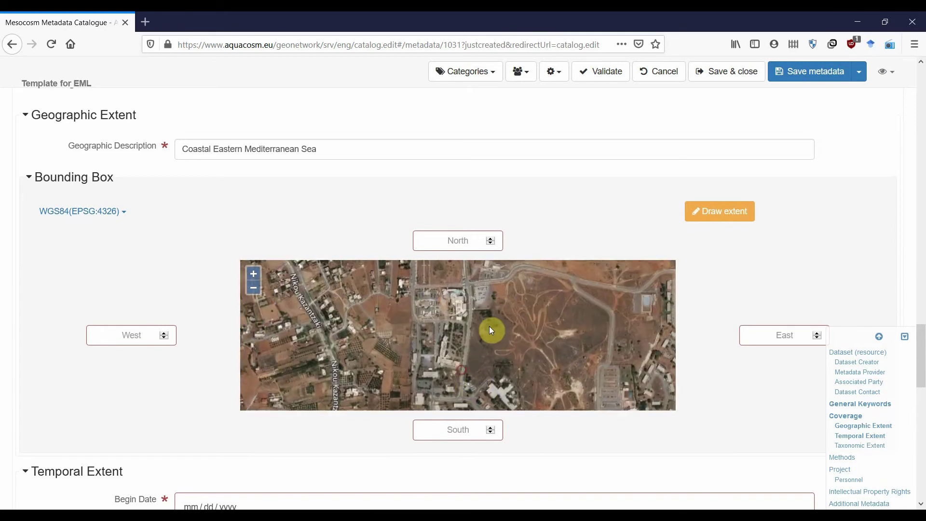
pyautogui.scroll(-2, 511, 333)
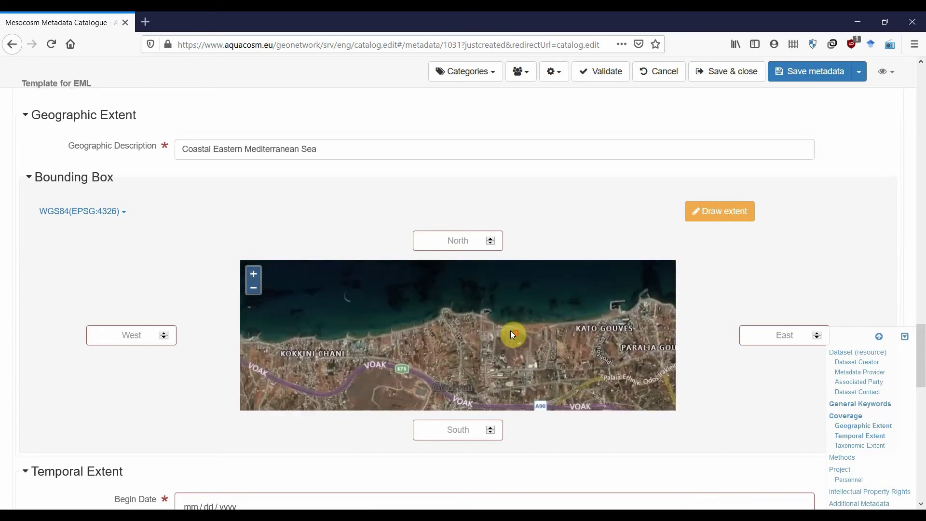
pyautogui.moveTo(527, 352); pyautogui.dragTo(523, 358)
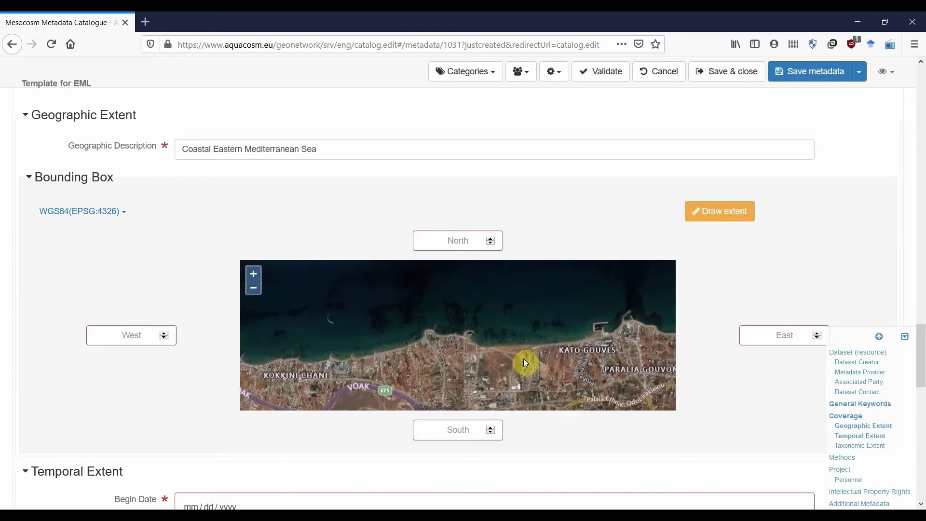
pyautogui.moveTo(492, 318); pyautogui.dragTo(490, 333)
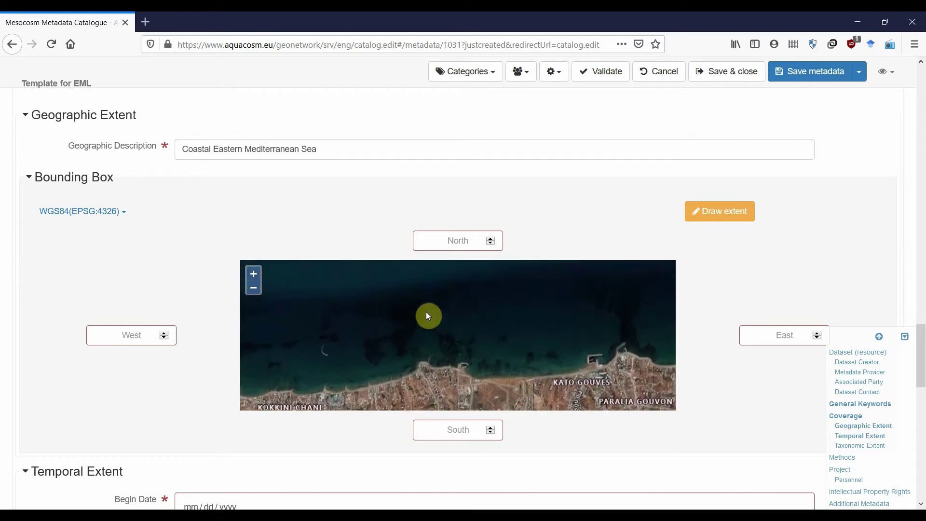
pyautogui.click(724, 215)
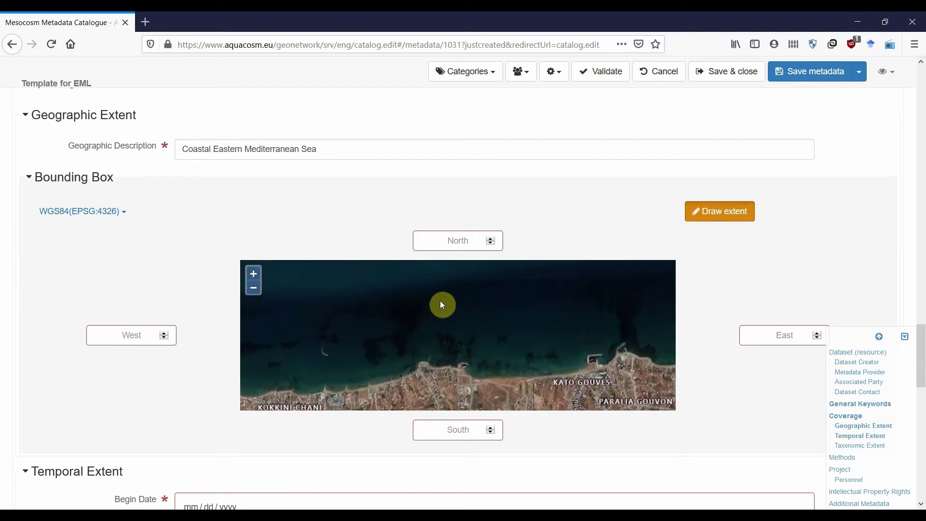
pyautogui.moveTo(441, 298)
pyautogui.mouseDown()
pyautogui.moveTo(472, 335)
pyautogui.moveTo(515, 346)
pyautogui.mouseUp()
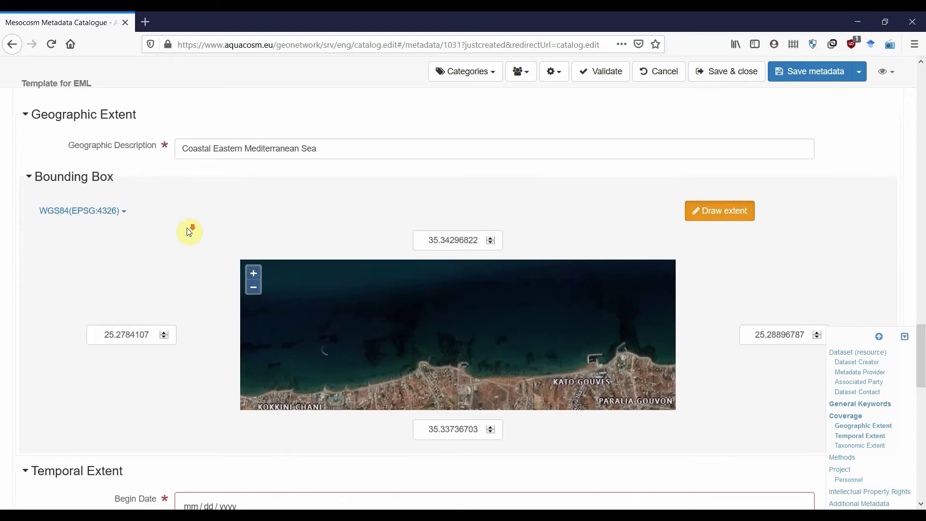
# - Set the Begin Date to 05/05/2020
pyautogui.scroll(-6, 187, 228)
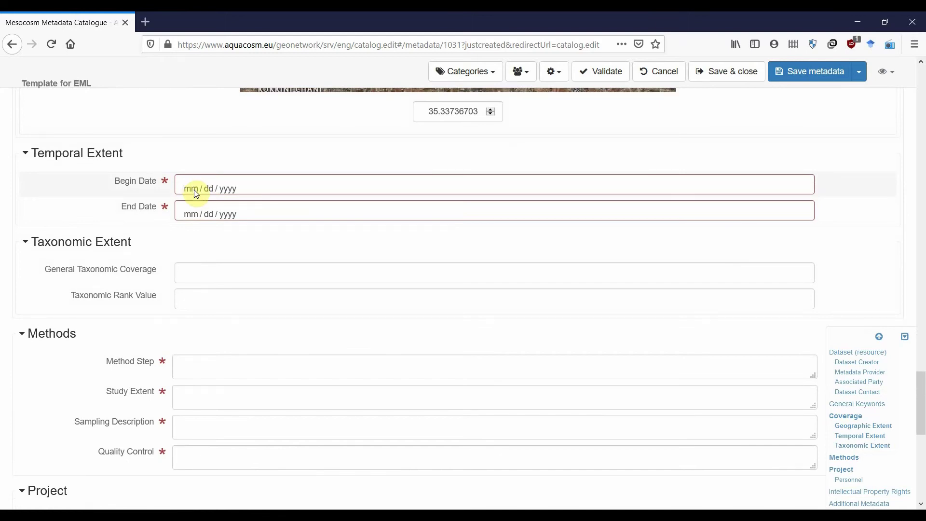
pyautogui.click(197, 193)
pyautogui.click(165, 130)
pyautogui.click(354, 190)
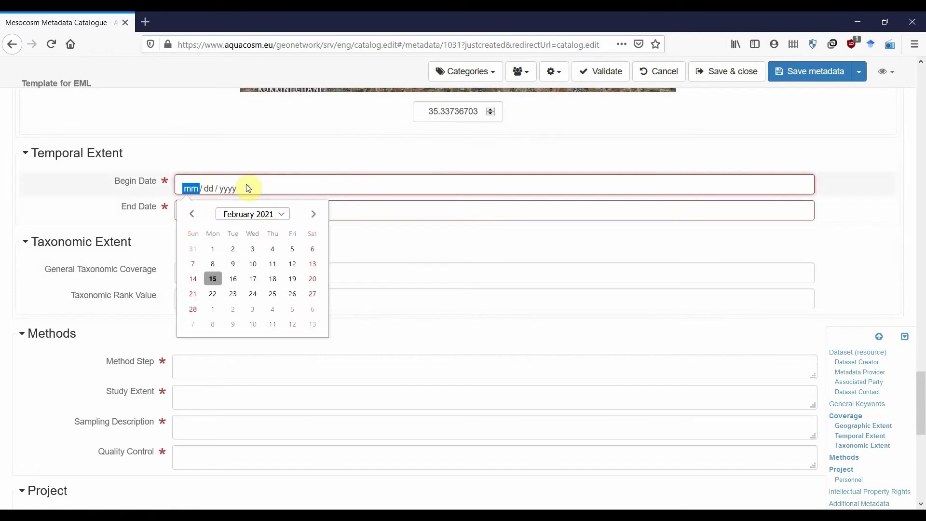
pyautogui.click(190, 215)
pyautogui.click(191, 215)
pyautogui.click(190, 215)
pyautogui.click(190, 215)
pyautogui.click(191, 215)
pyautogui.click(190, 215)
pyautogui.click(190, 215)
pyautogui.click(191, 215)
pyautogui.click(191, 215)
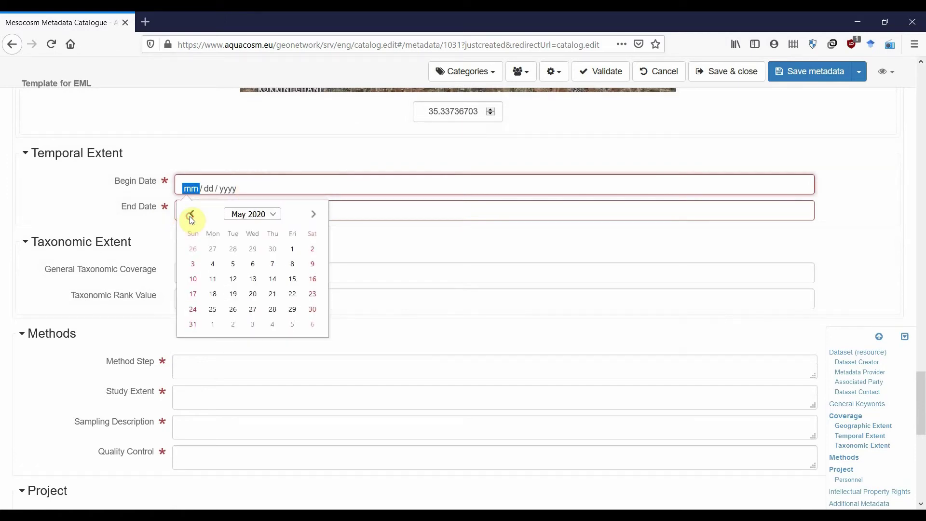
pyautogui.click(233, 264)
# - Set the End Date to 05/20/2020
pyautogui.click(275, 213)
pyautogui.click(193, 239)
pyautogui.click(194, 239)
pyautogui.click(194, 239)
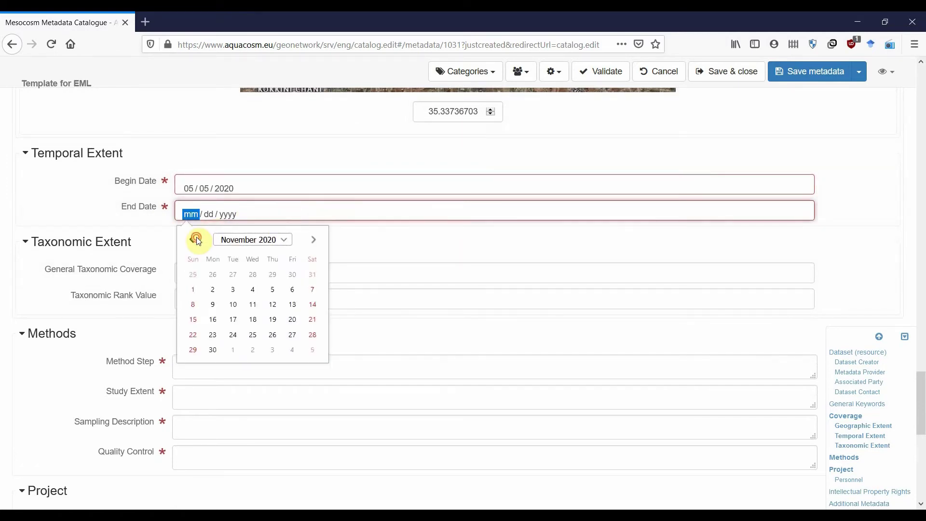
pyautogui.click(193, 240)
pyautogui.click(194, 239)
pyautogui.click(193, 239)
pyautogui.click(196, 239)
pyautogui.click(196, 239)
pyautogui.click(252, 319)
pyautogui.scroll(-1, 287, 198)
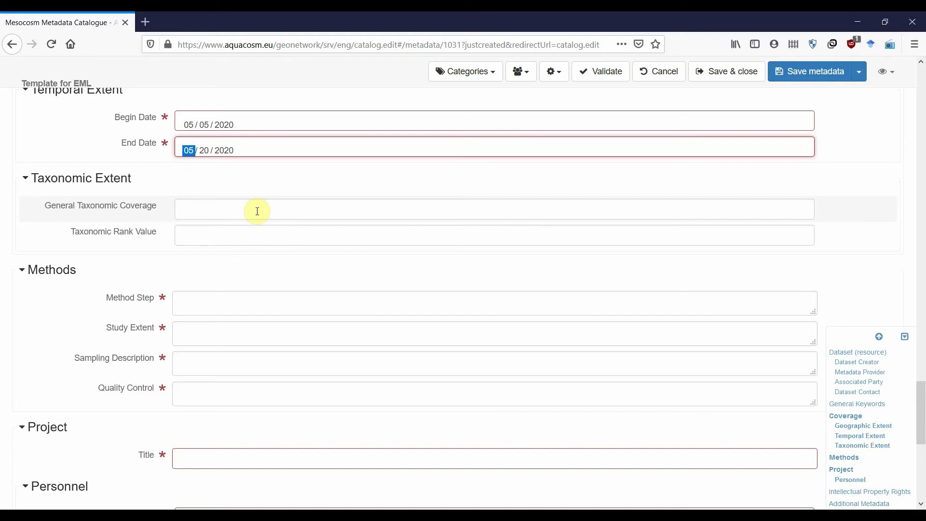
# - Enter 'Diatoms, dinoflagellates, ciliates' as general taxonomic coverage and 'Genera' as the taxonomic rank value
pyautogui.click(257, 211)
pyautogui.write('D')
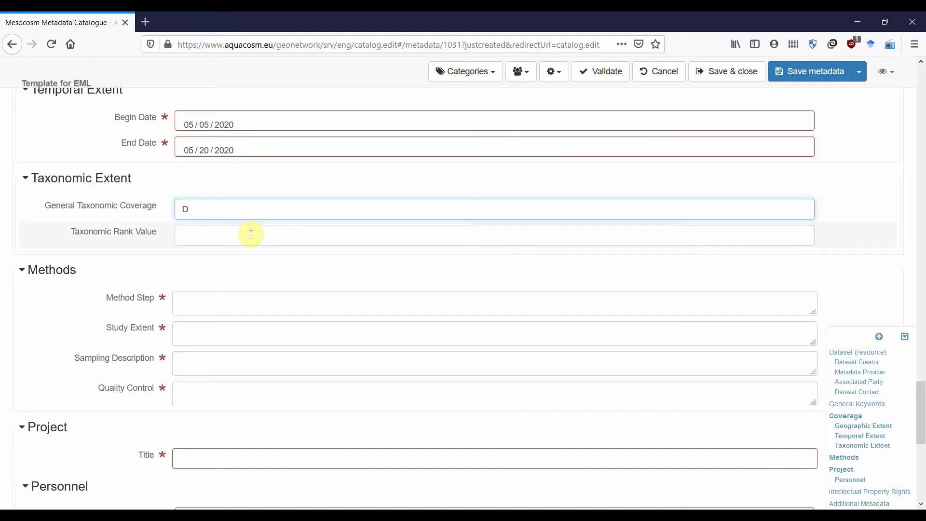
pyautogui.write('iatoms, dinoflagellates,')
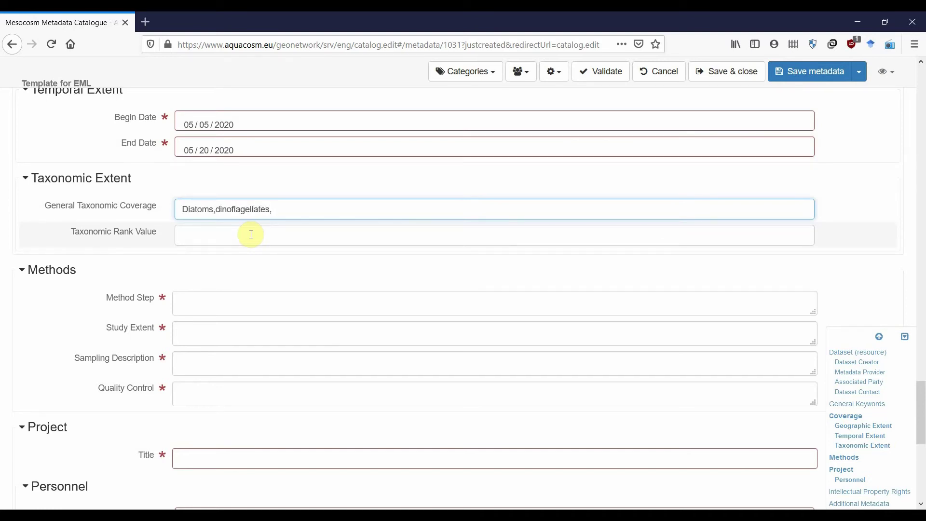
pyautogui.click(216, 209)
pyautogui.click(291, 208)
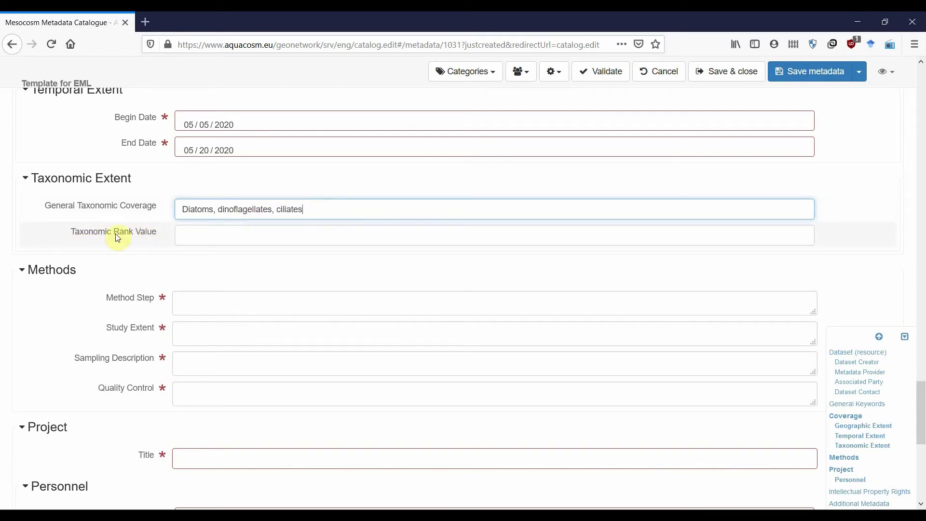
pyautogui.click(215, 236)
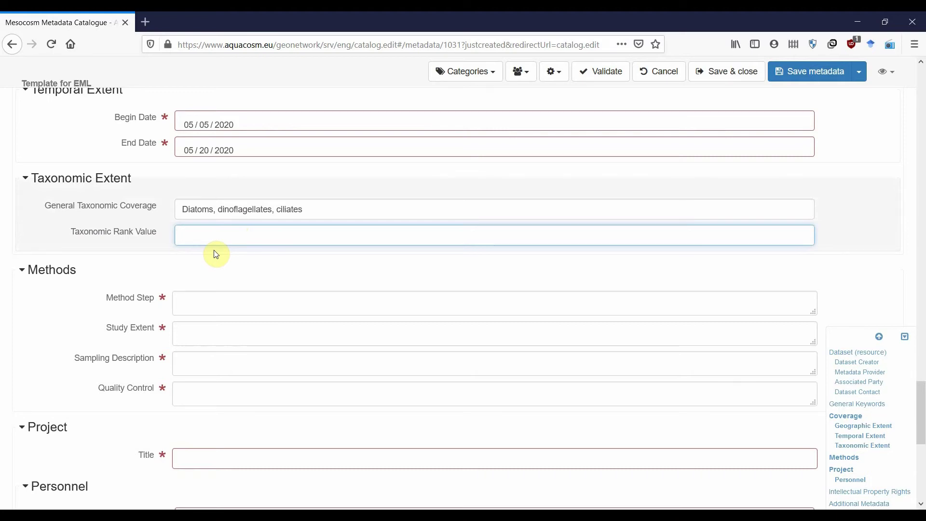
pyautogui.write('Ge')
pyautogui.write('nera')
pyautogui.scroll(-2, 230, 254)
pyautogui.scroll(-2, 228, 213)
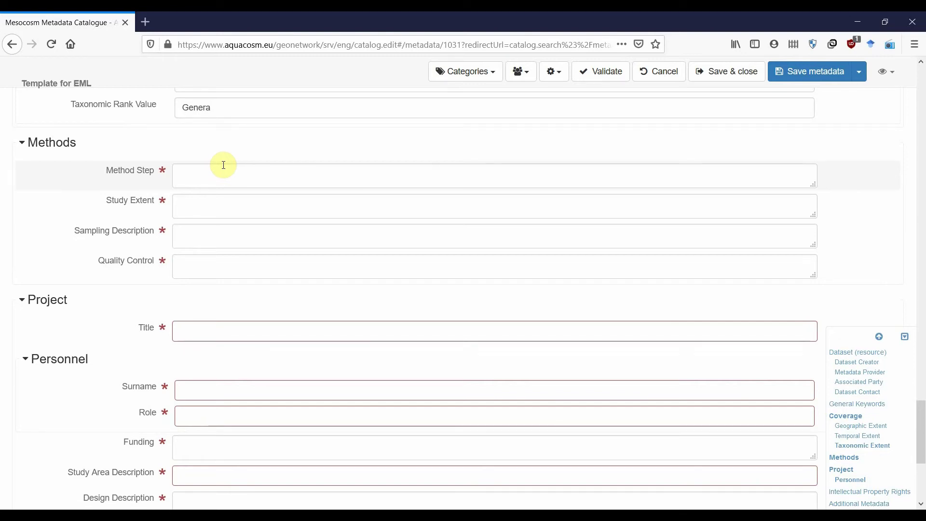
# - Describe the method step: lugol-fixed samples stored at 4oC, 100 mL analysed by inverted microscope at 100x
pyautogui.click(223, 165)
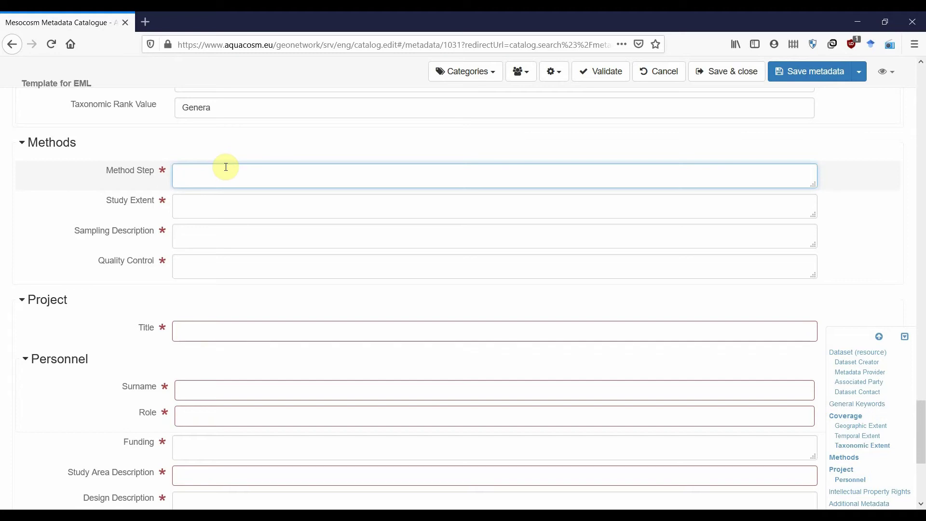
pyautogui.write('Samples fixed with acid lugol a')
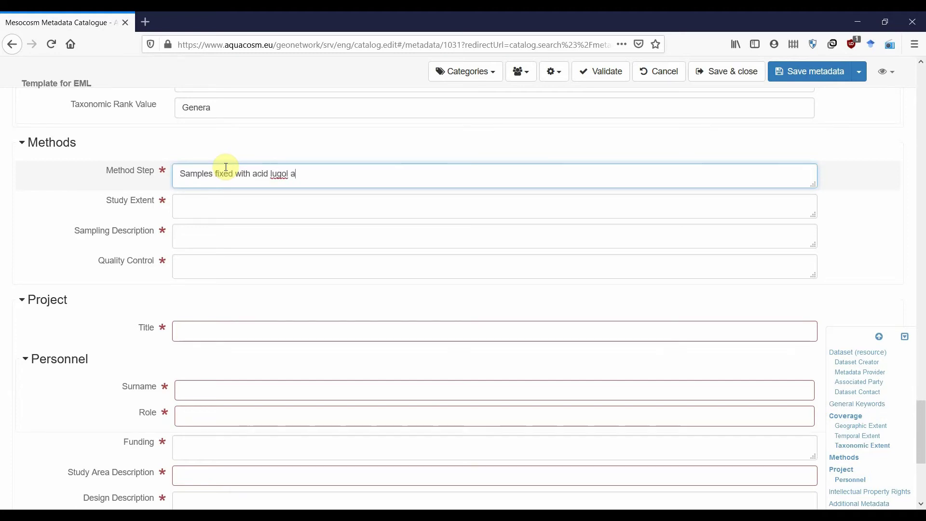
pyautogui.write('t 4% final concentration, stored at 4oC.')
pyautogui.press('Return')
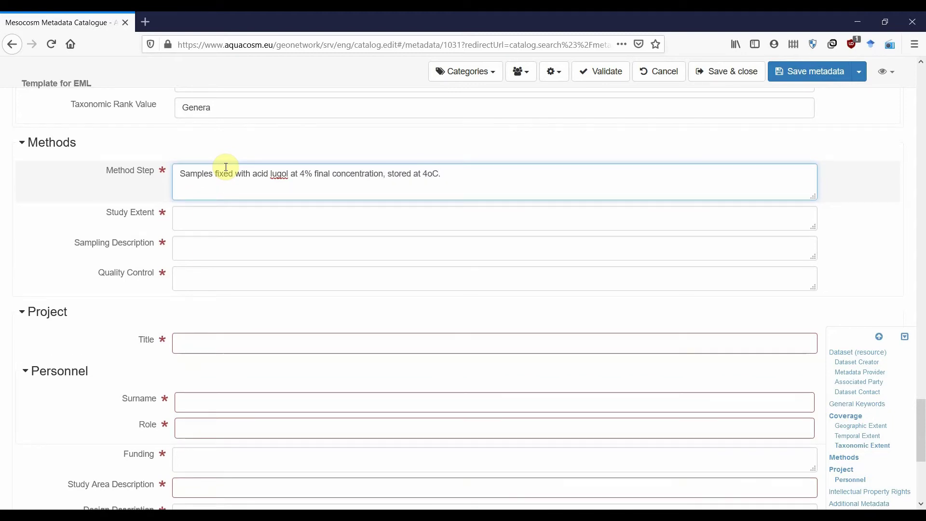
pyautogui.write('100 mL of sample analysed')
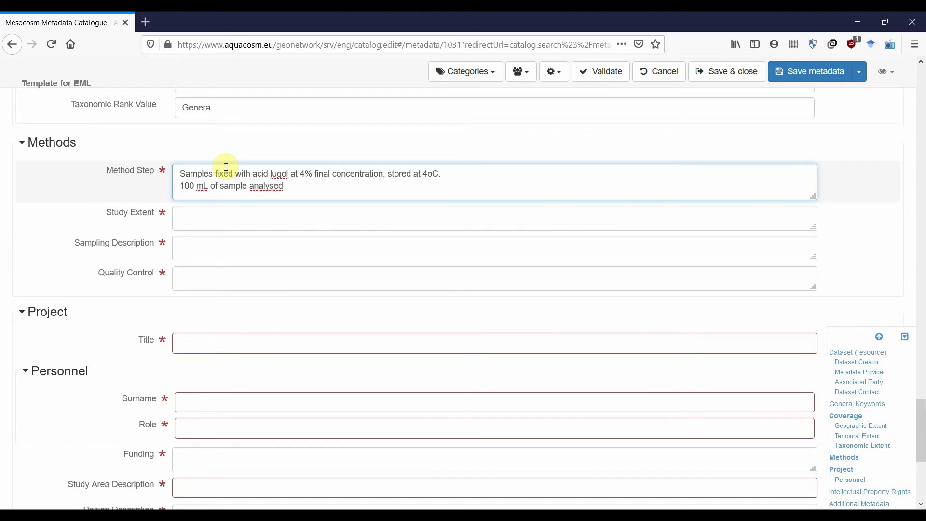
pyautogui.write(' under inverted microscope at 100x afte')
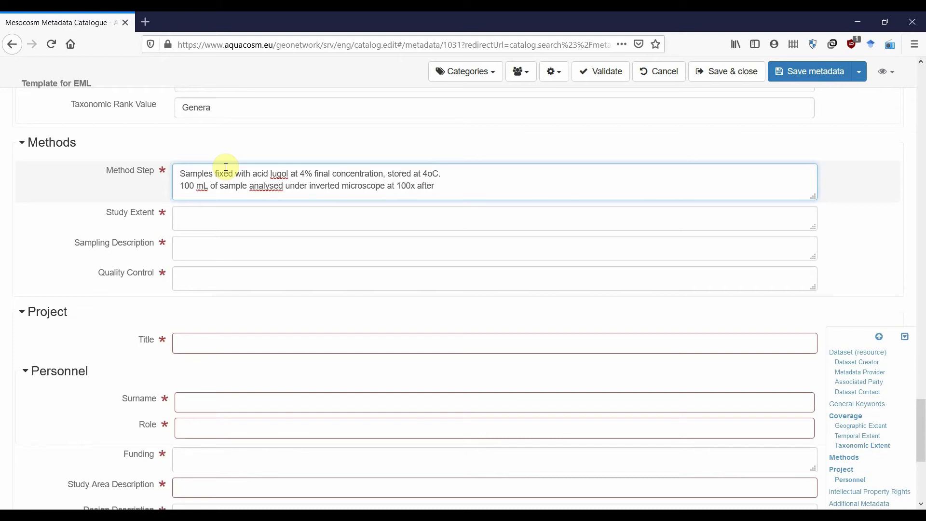
pyautogui.write('r 24 hr sedimentation')
# - Fill Study Extent (sampling every other day for all mesocosms) and Sampling Description (20 L bottles, 250 mL subsamples)
pyautogui.press('Tab')
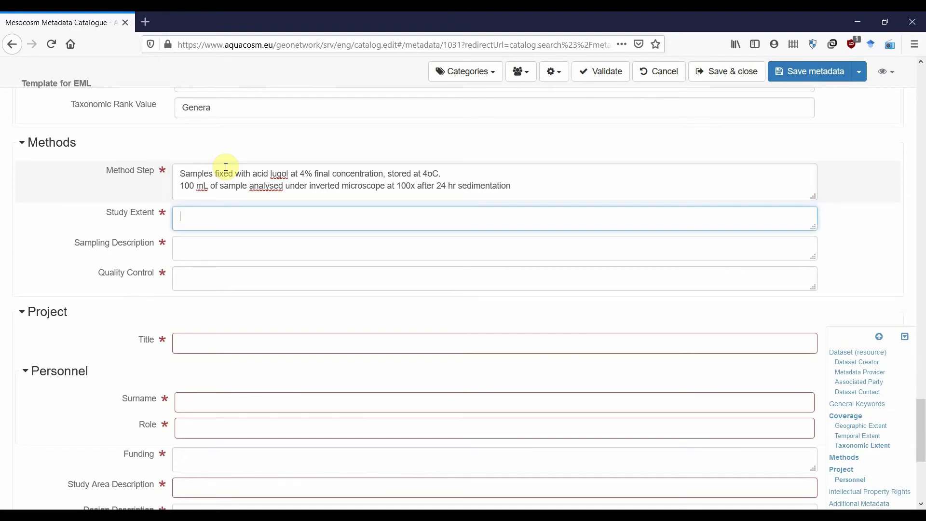
pyautogui.write('Microplankton abund')
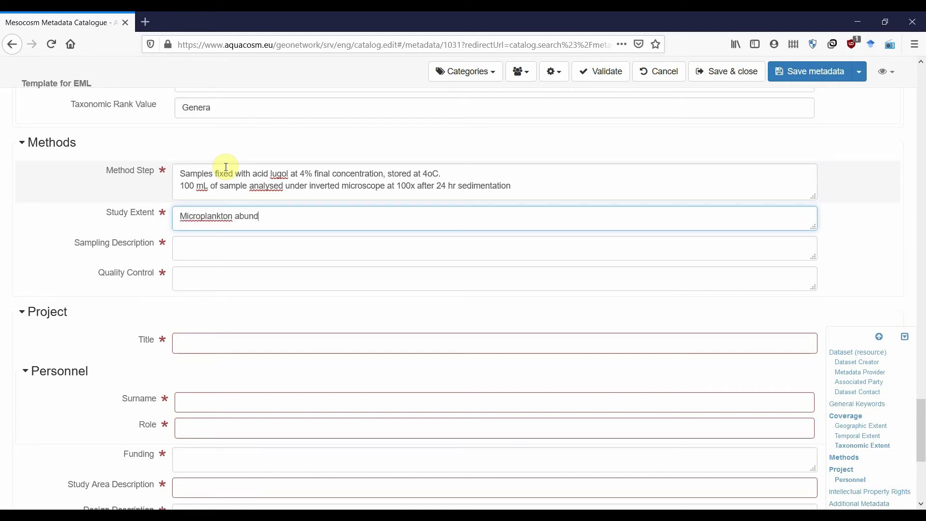
pyautogui.write('ance and community compositio')
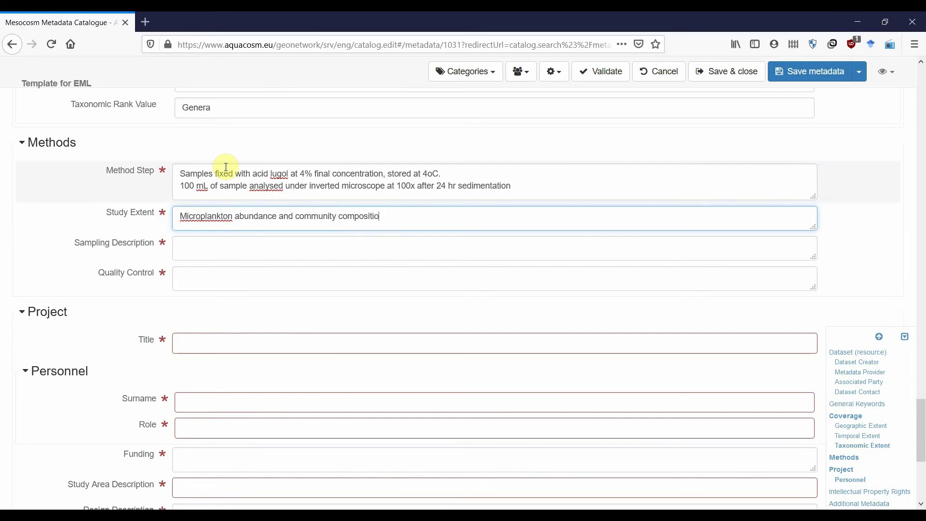
pyautogui.write('n every')
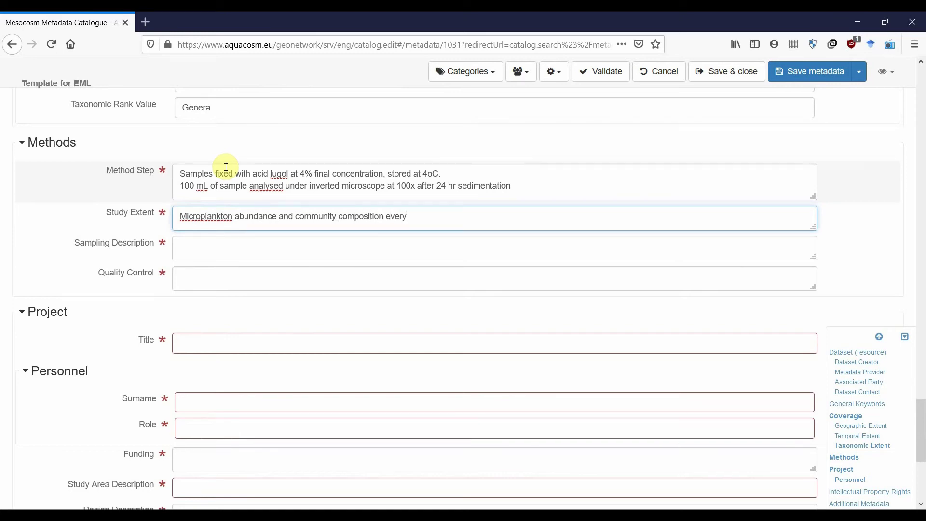
pyautogui.write(' other day f')
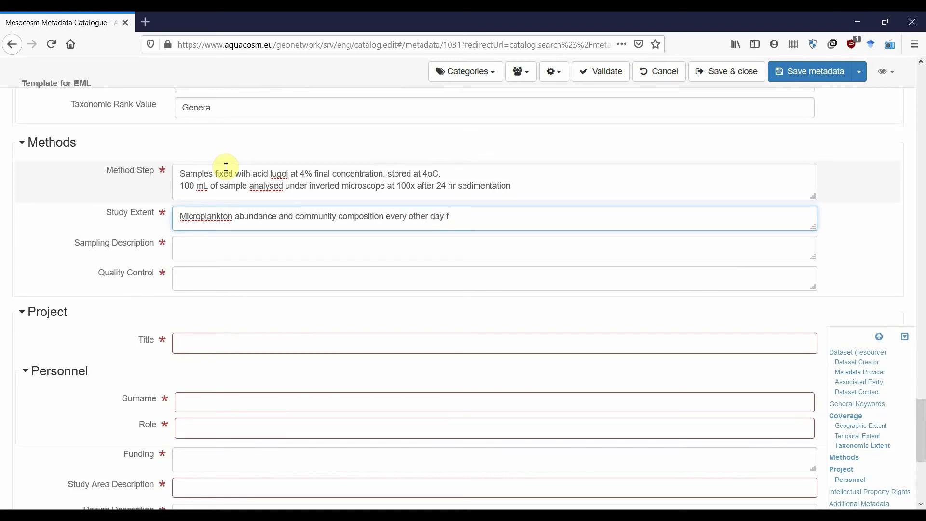
pyautogui.write('or all mesocosms (9)9')
pyautogui.press('Tab')
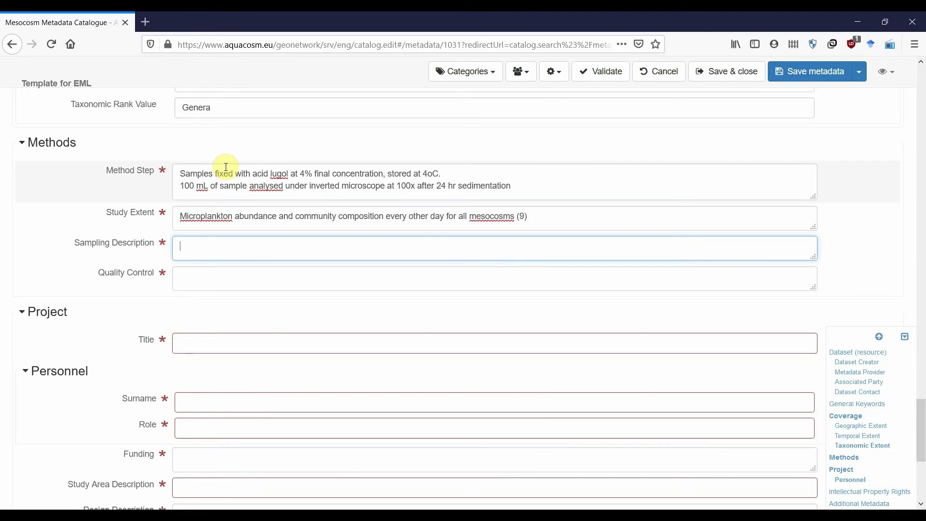
pyautogui.write('20 L polycarbonate')
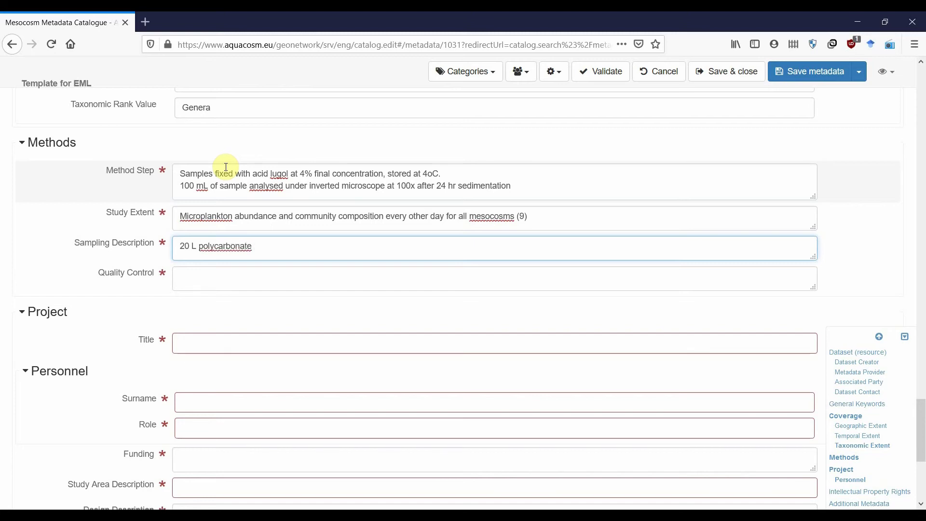
pyautogui.write(' bottl')
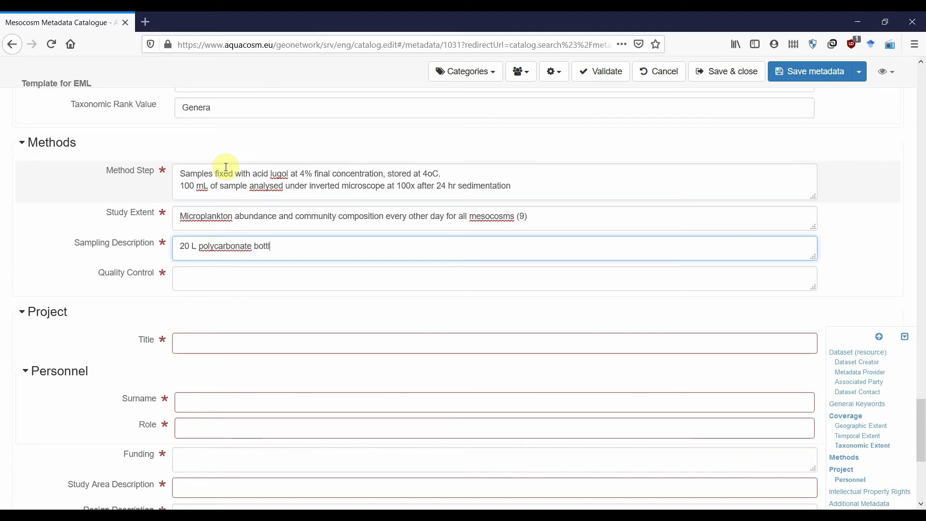
pyautogui.write('es filled')
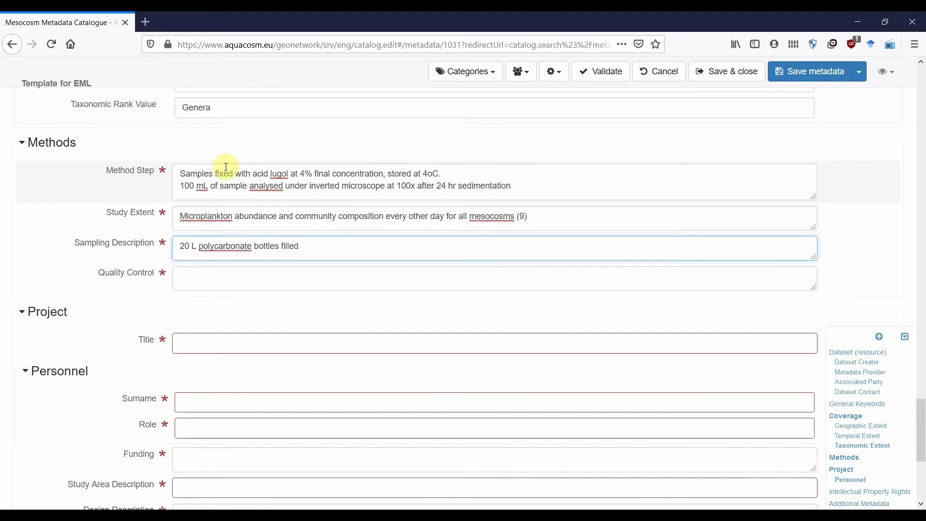
pyautogui.write(' by syphoning throught')
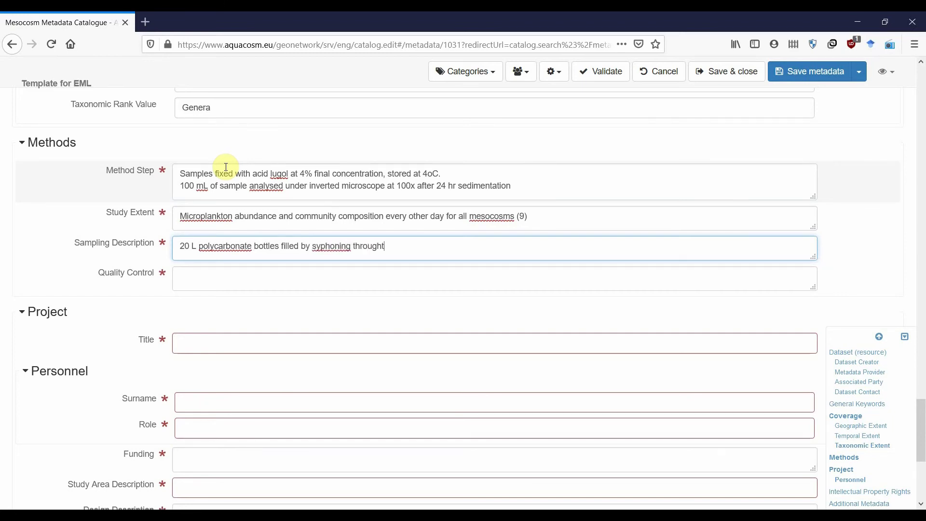
pyautogui.press('BackSpace')
pyautogui.write('a')
pyautogui.press('BackSpace')
pyautogui.write('silicon tubes from every')
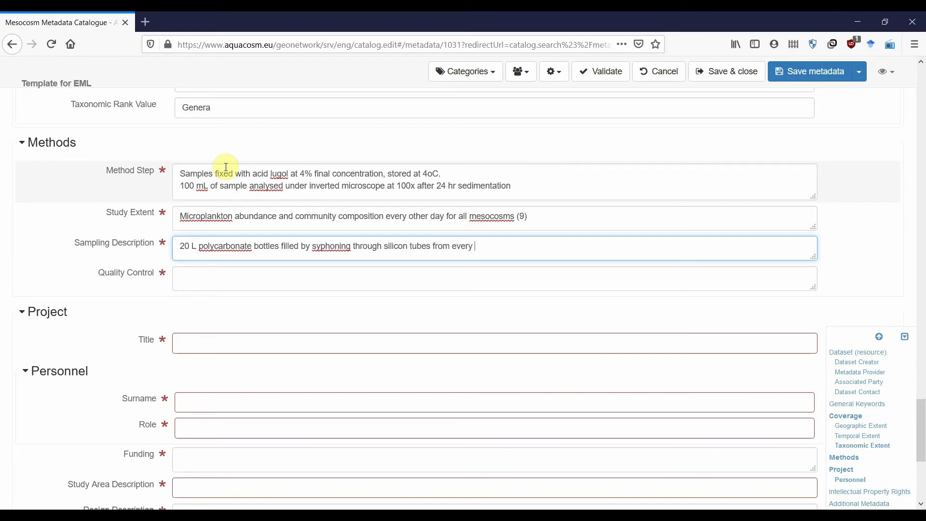
pyautogui.write(' mesocosm. Subsampling to')
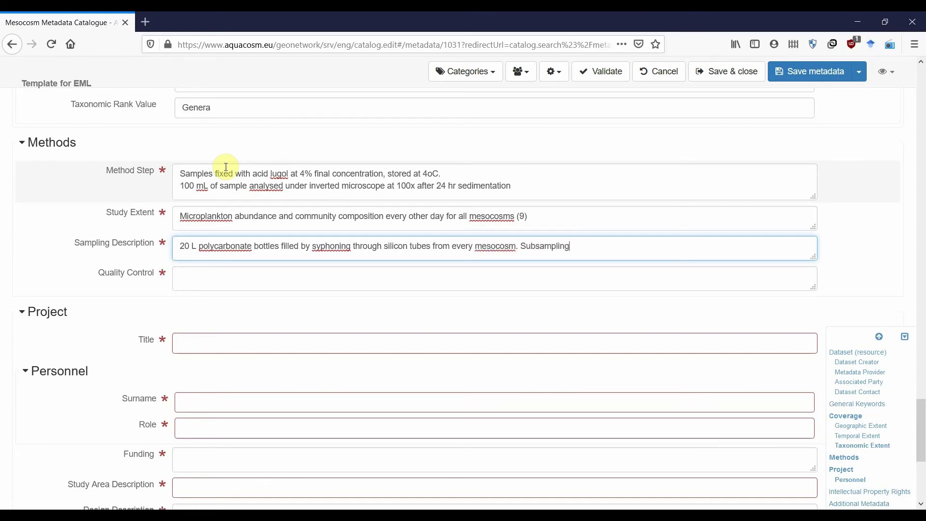
pyautogui.write(' 250 mL polycarbonate bottles.')
# - Correct 'syphoning' to 'siphoning' and enter Quality Control: triplicate mesocosms and separate silicon tubes per treatment
pyautogui.press('Tab')
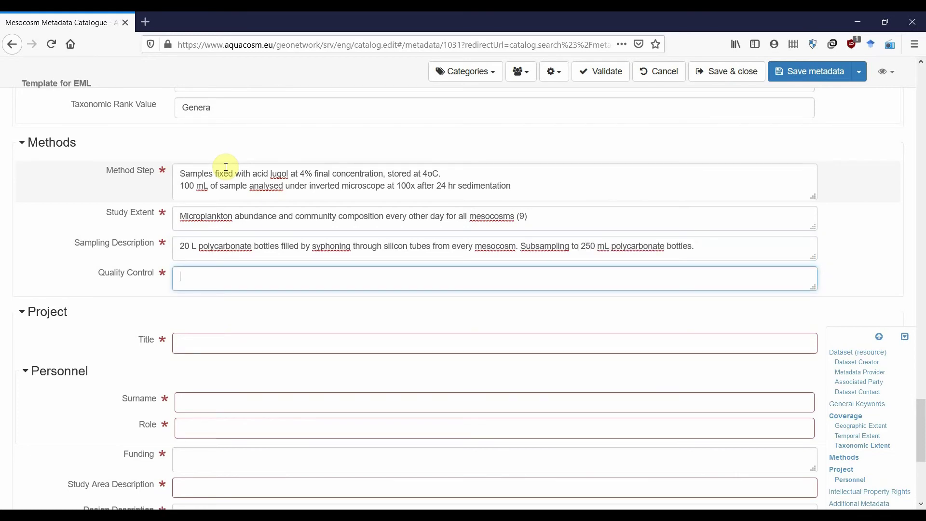
pyautogui.rightClick(332, 245)
pyautogui.click(340, 251)
pyautogui.press('Tab')
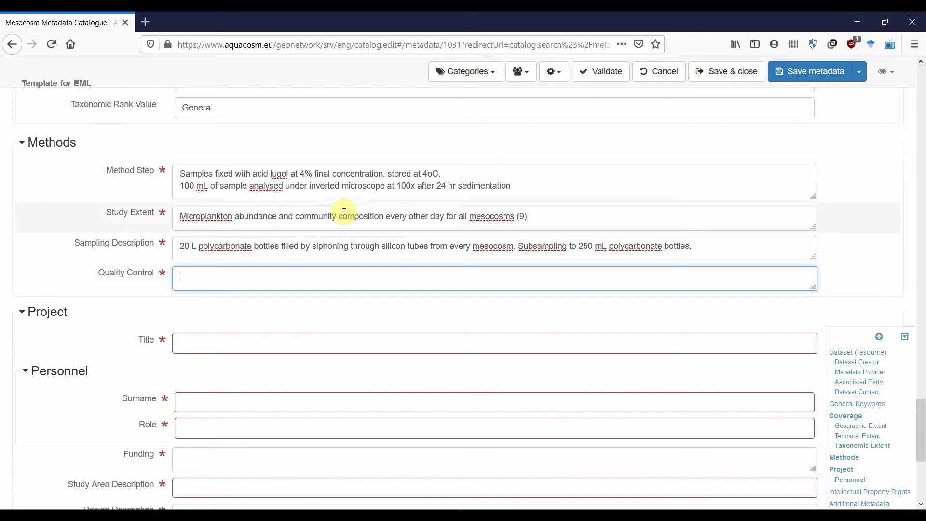
pyautogui.write('Triplicate me')
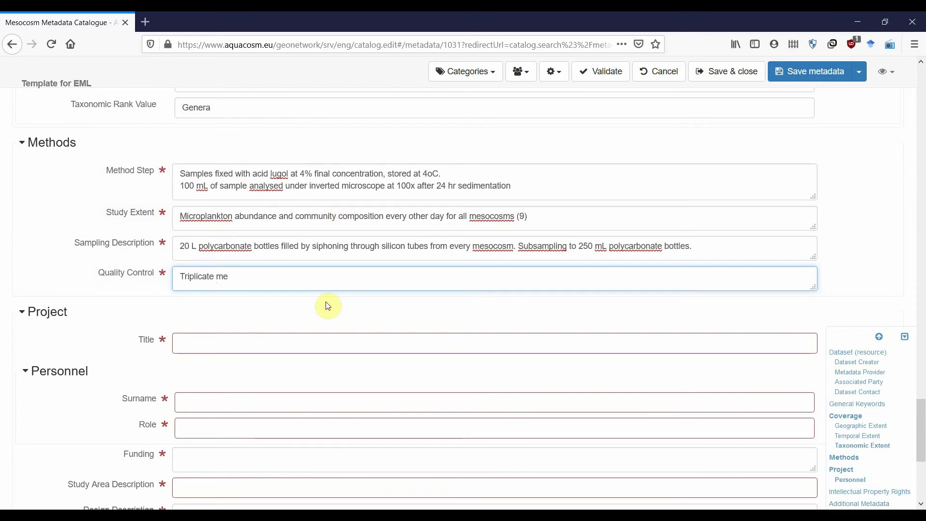
pyautogui.write('socosms for each ')
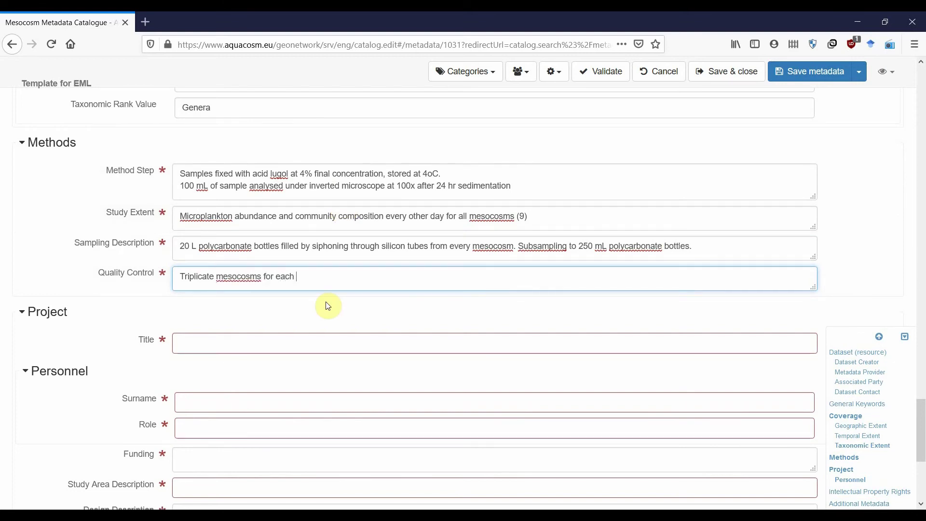
pyautogui.write('treatment. Sepat')
pyautogui.write('ate silic')
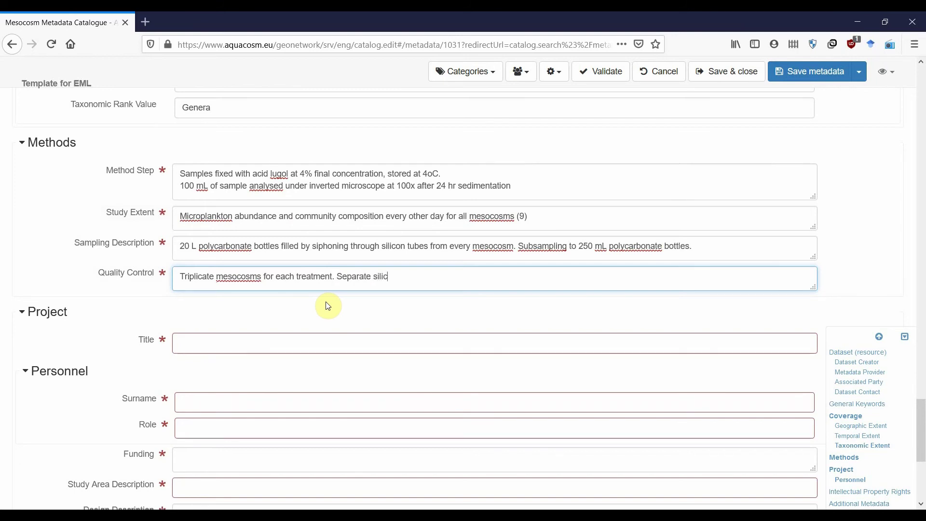
pyautogui.write('on tubes for ')
pyautogui.write('each treatment')
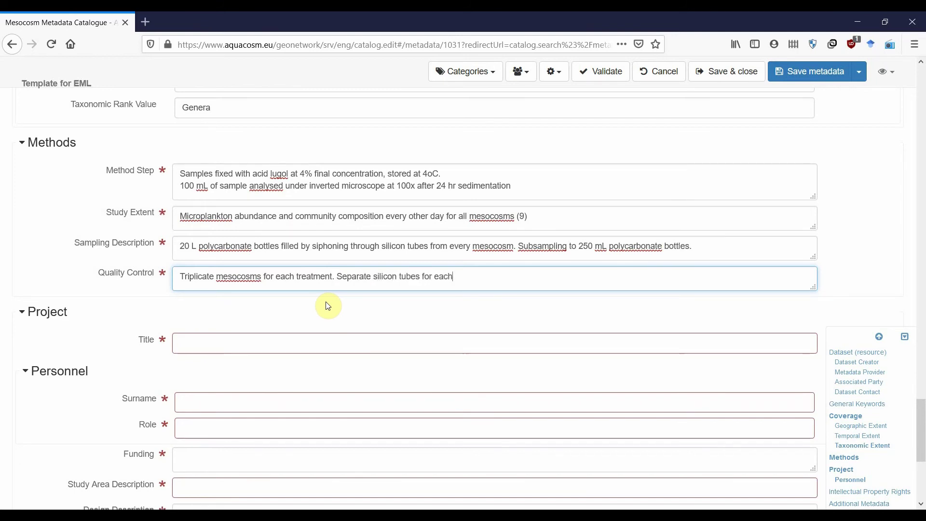
pyautogui.write('.')
pyautogui.click(328, 306)
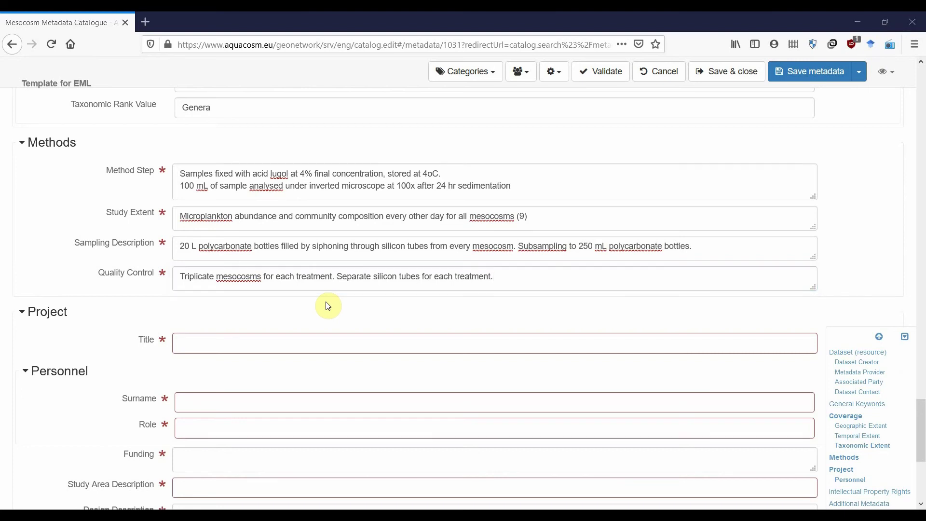
pyautogui.scroll(-4, 321, 302)
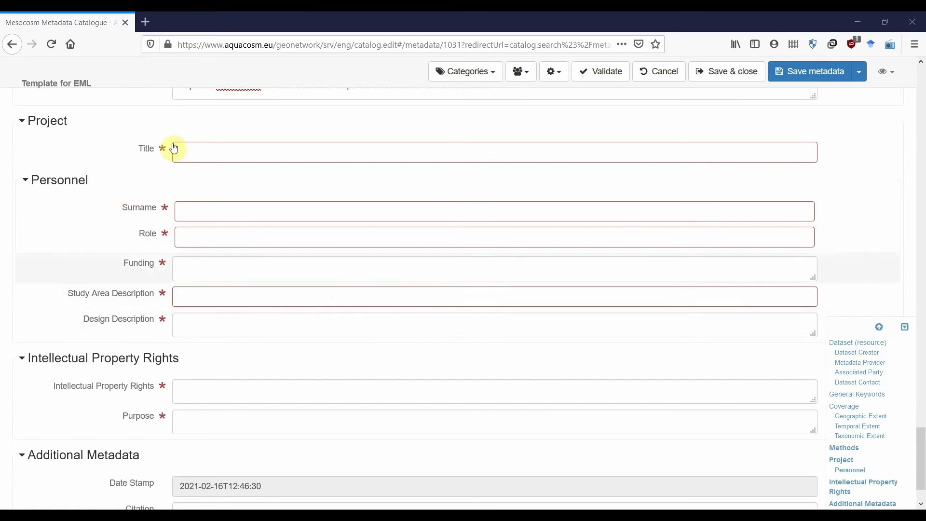
# - Set the project title to 'X: example experiment'
pyautogui.click(233, 146)
pyautogui.write('X')
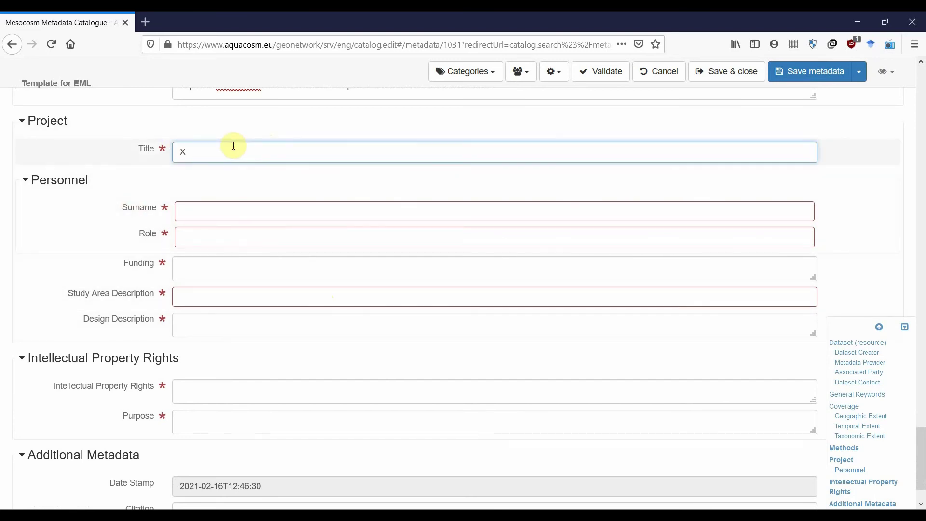
pyautogui.write(': example experiment')
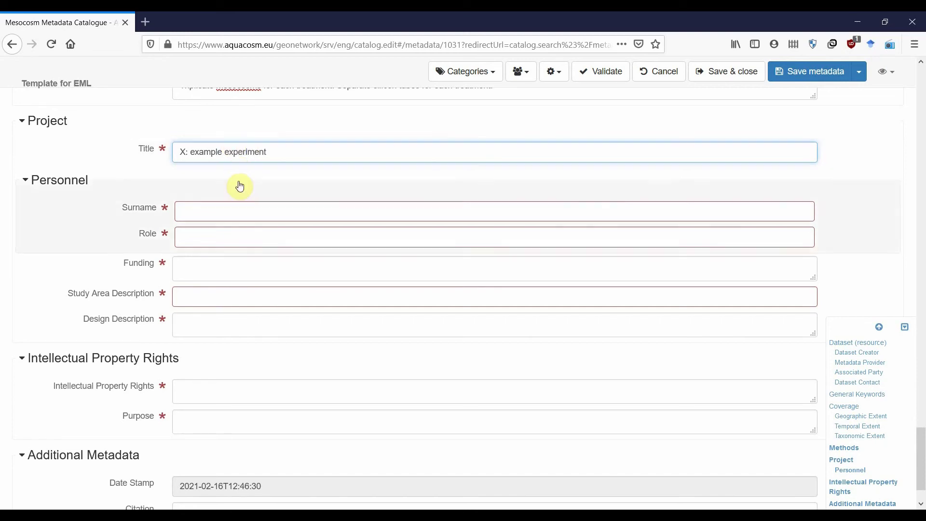
pyautogui.click(188, 191)
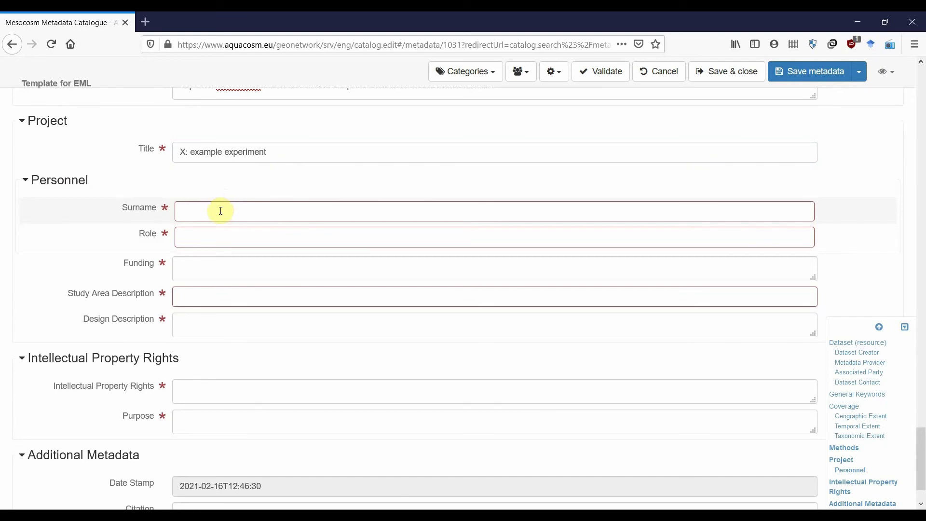
# - Add the project person's surname with the role Research director
pyautogui.click(220, 210)
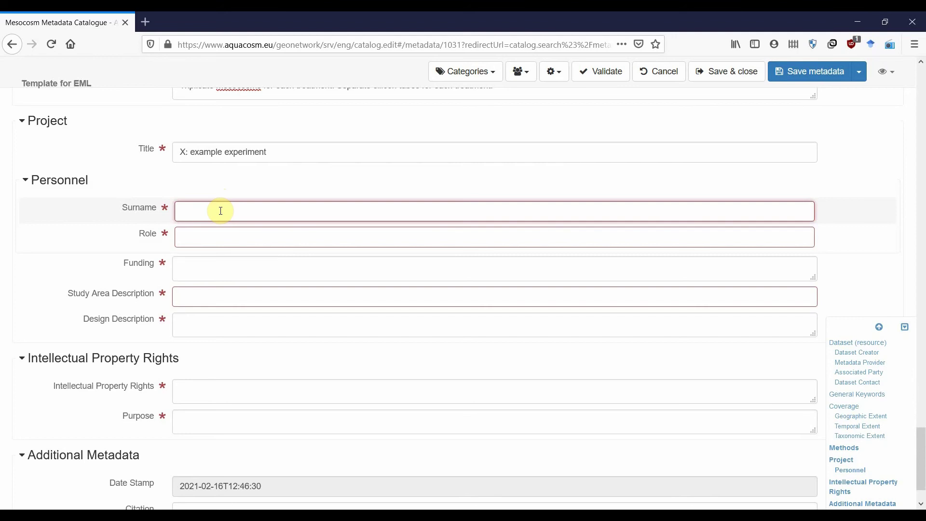
pyautogui.write('Pitta')
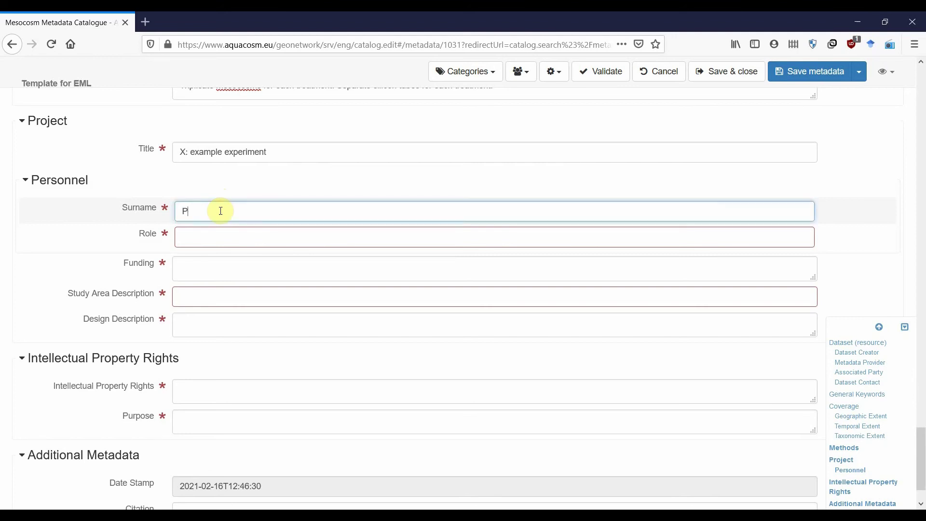
pyautogui.press('Tab')
pyautogui.write('Resear')
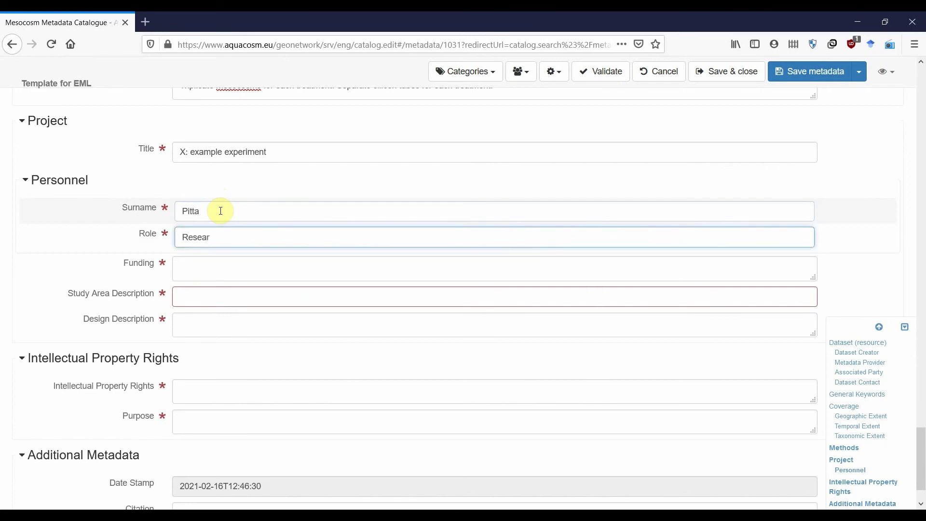
pyautogui.write('ch director')
# - Enter AQUACOSM as funding and 'Coastal Eastern Mediterranean Sea' as the study area description
pyautogui.press('Tab')
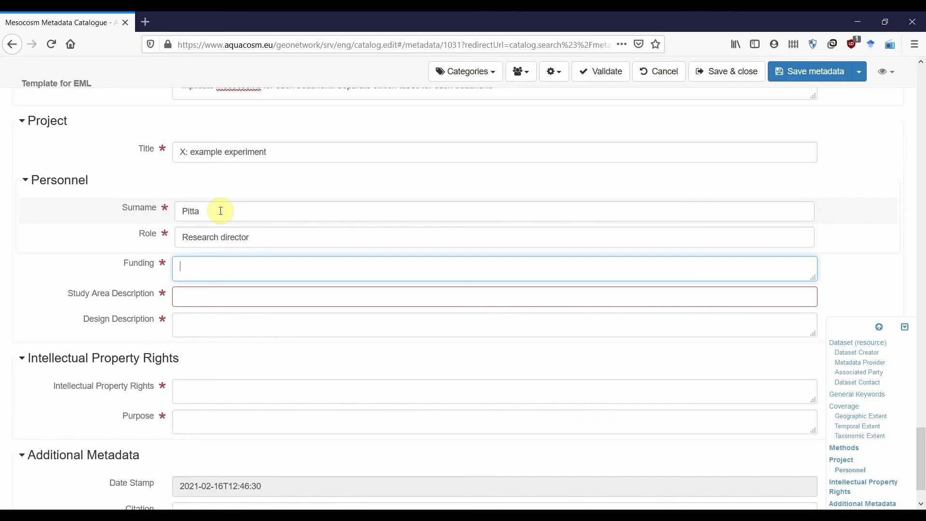
pyautogui.write('AQUACOSM &')
pyautogui.press('Tab')
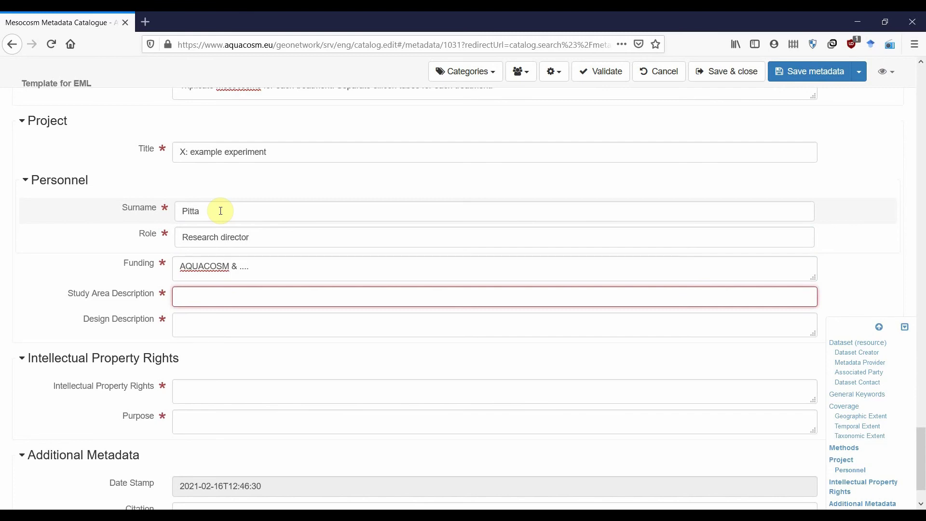
pyautogui.write('Coastal E')
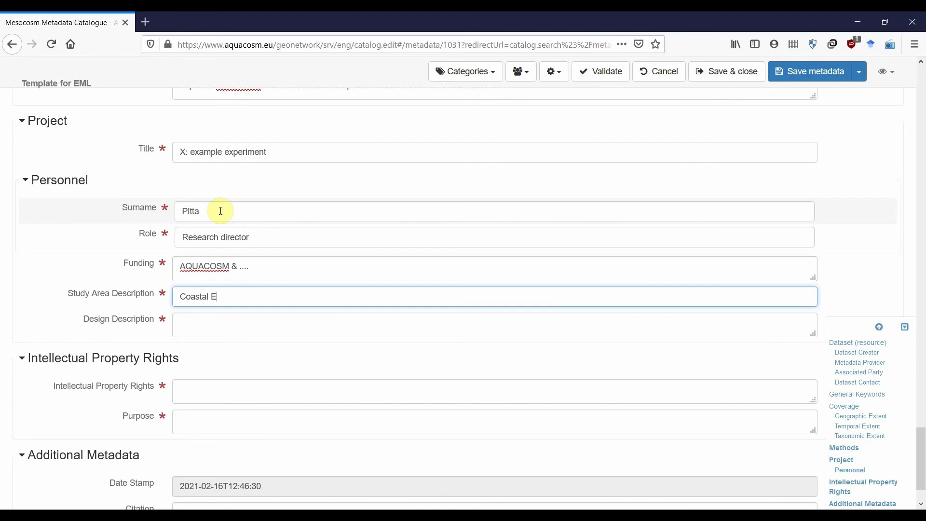
pyautogui.write('astern Mediterranean Sea')
pyautogui.press('Tab')
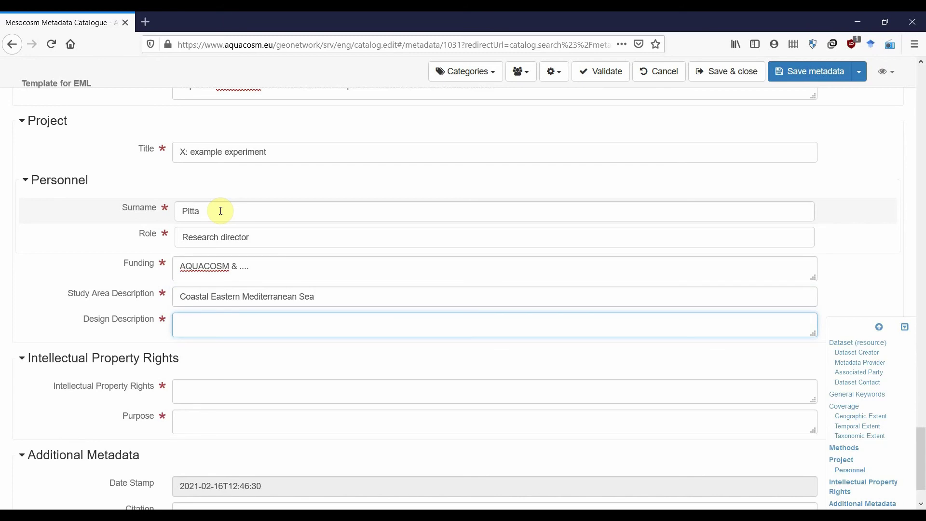
# - Describe 9 seawater-filled mesocosm bags in a concrete tank: three control, three Treatment A, three Treatment B
pyautogui.write('9 mesocosm bags were flle')
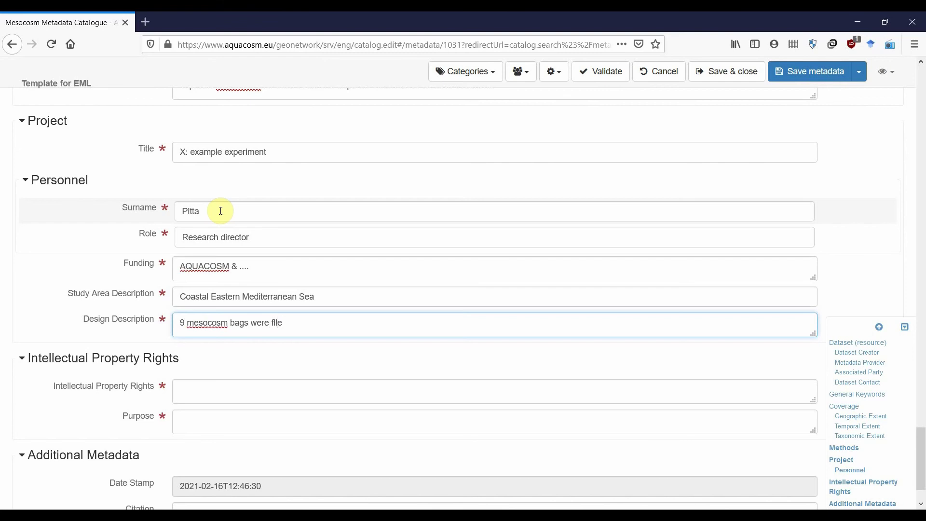
pyautogui.press('BackSpace')
pyautogui.press('BackSpace')
pyautogui.write('filled with coastal seawater and kept')
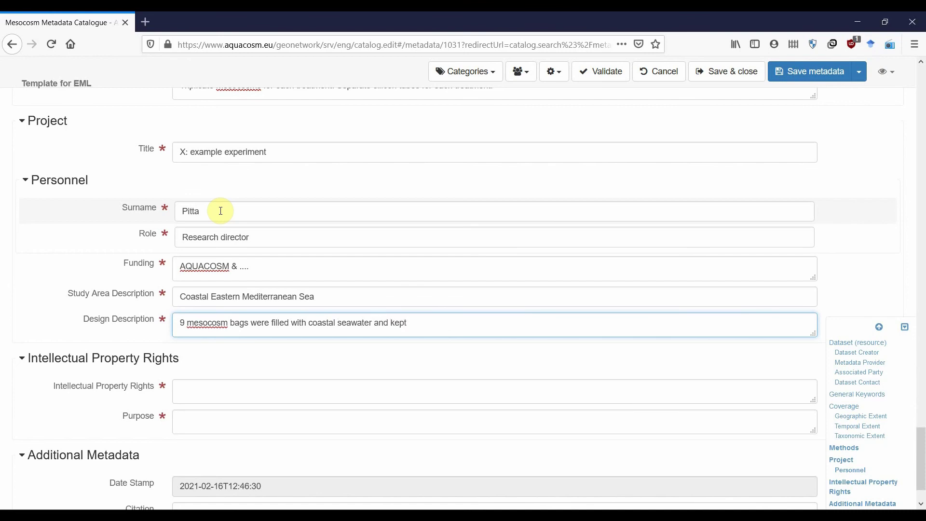
pyautogui.write(' at a constant temperature insi')
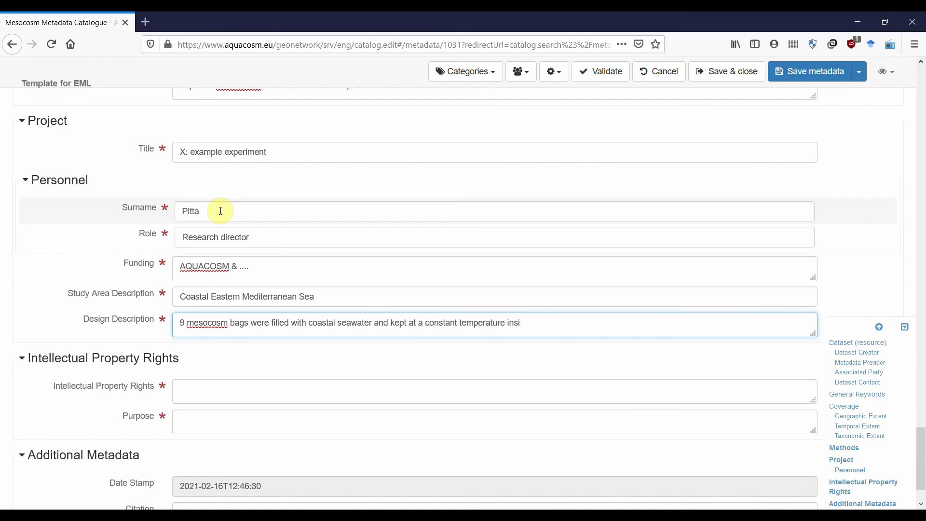
pyautogui.write('de a concrete tank filled wi')
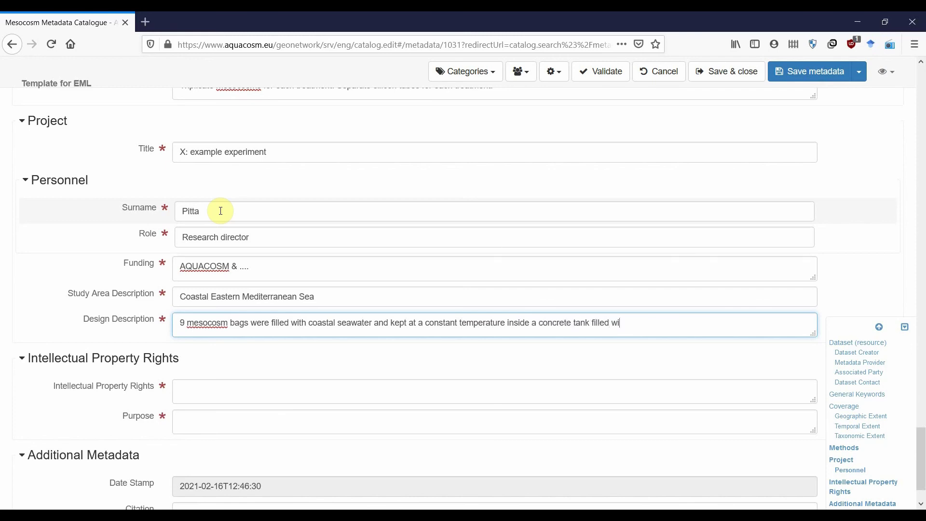
pyautogui.write('th water. Three mesocosms ser')
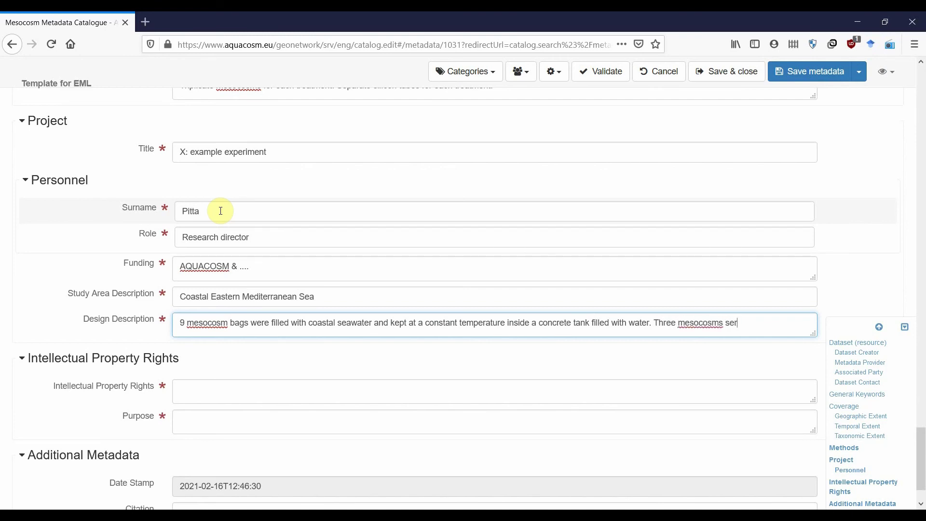
pyautogui.write('ved as the control, three')
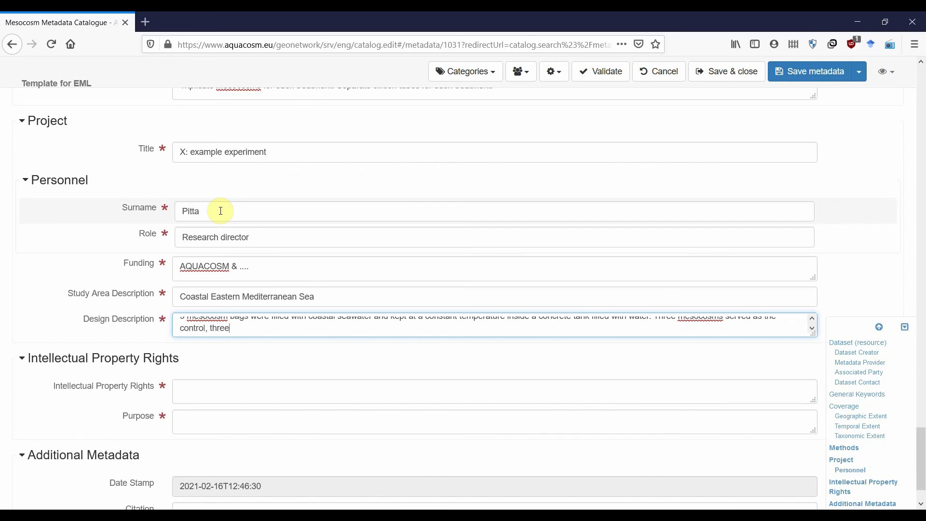
pyautogui.write(' as Treatment A a')
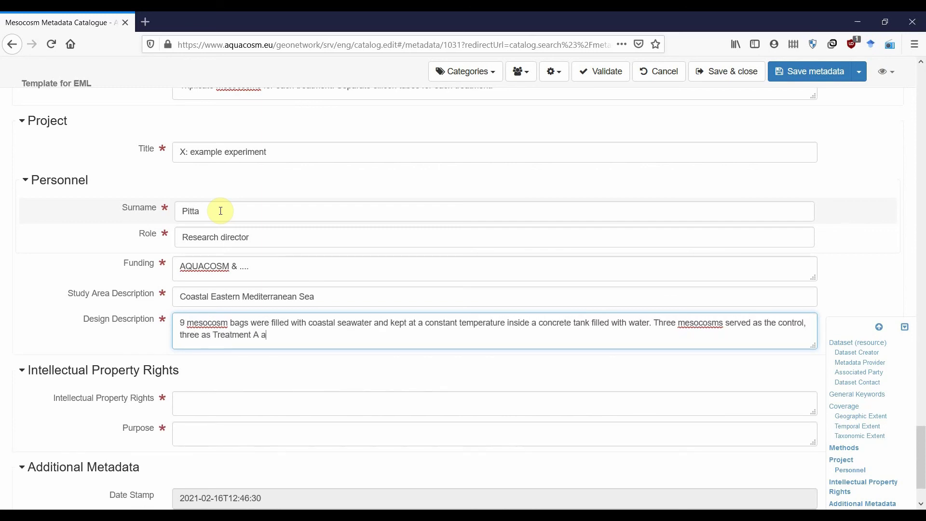
pyautogui.write('nd three as Treatment B. Gent')
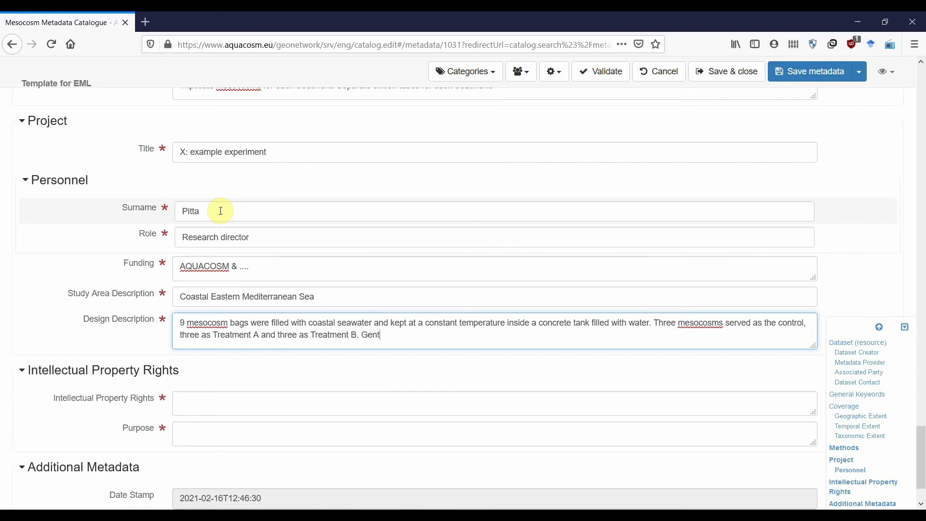
pyautogui.write('le mixing was achieved by ae')
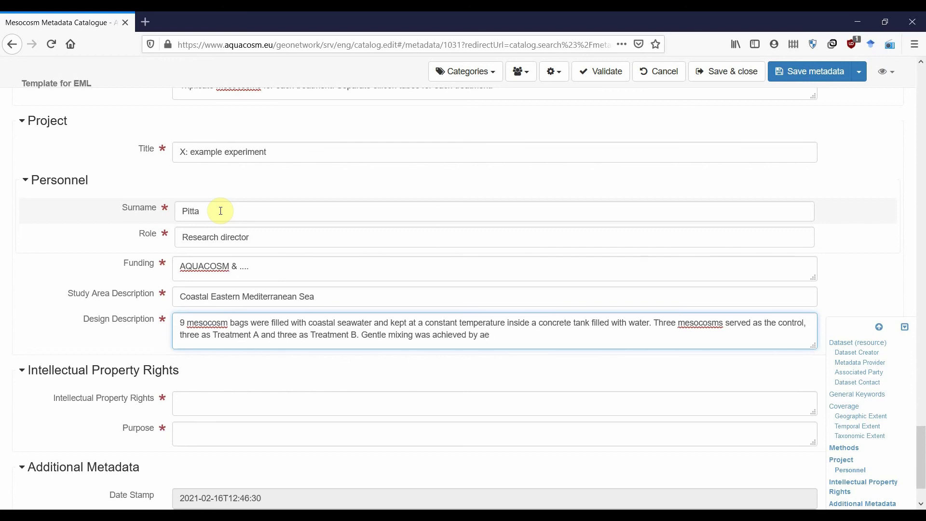
pyautogui.write('ration though silicon tubes.')
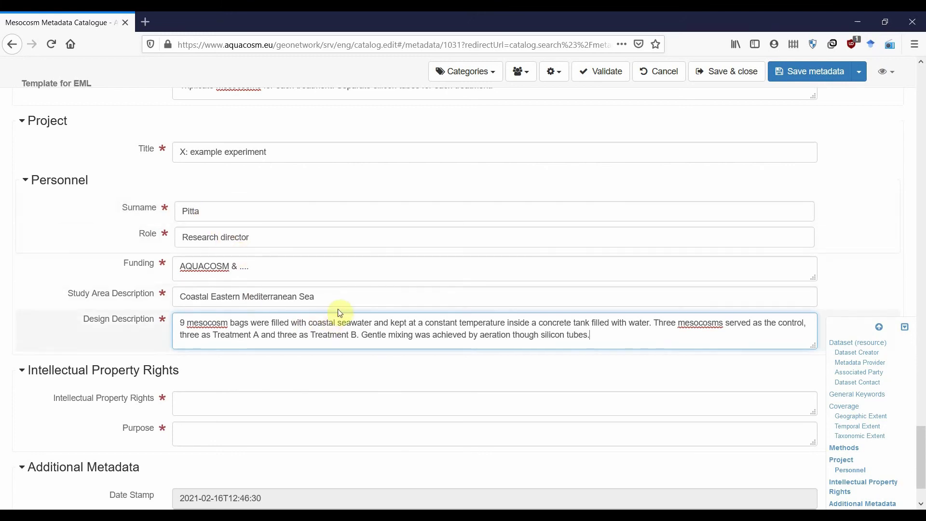
pyautogui.scroll(-2, 337, 306)
pyautogui.click(314, 297)
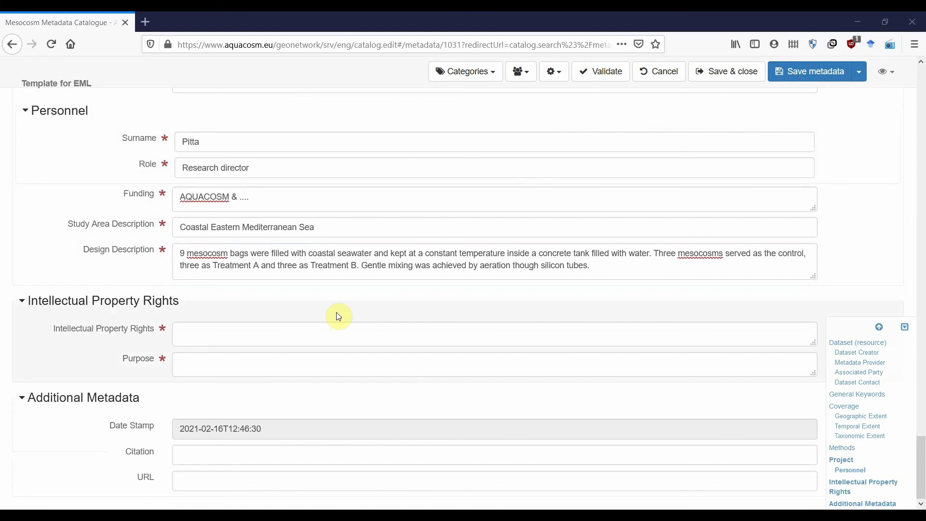
# - Enter 'CC BY-NC' as intellectual property rights and 'PhD project' as the purpose
pyautogui.click(235, 336)
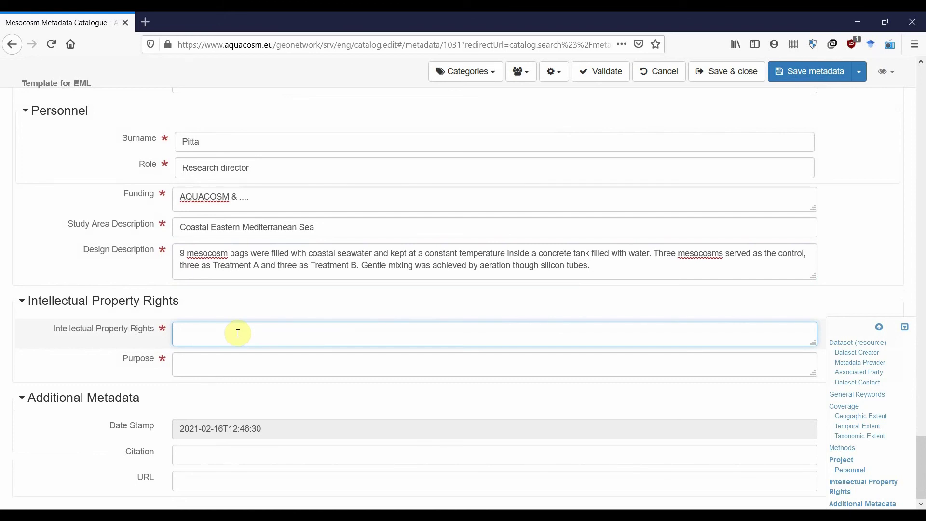
pyautogui.write('CC BY-NC')
pyautogui.press('Tab')
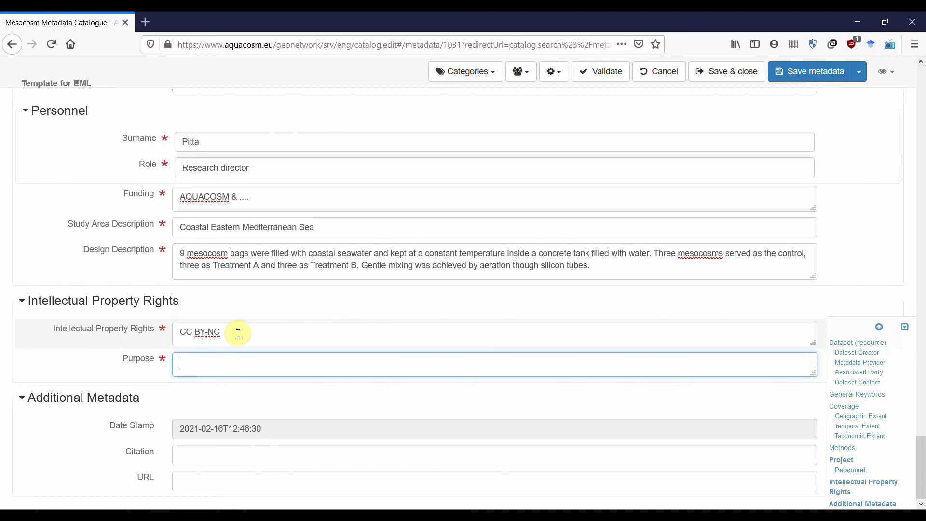
pyautogui.write('PhD project')
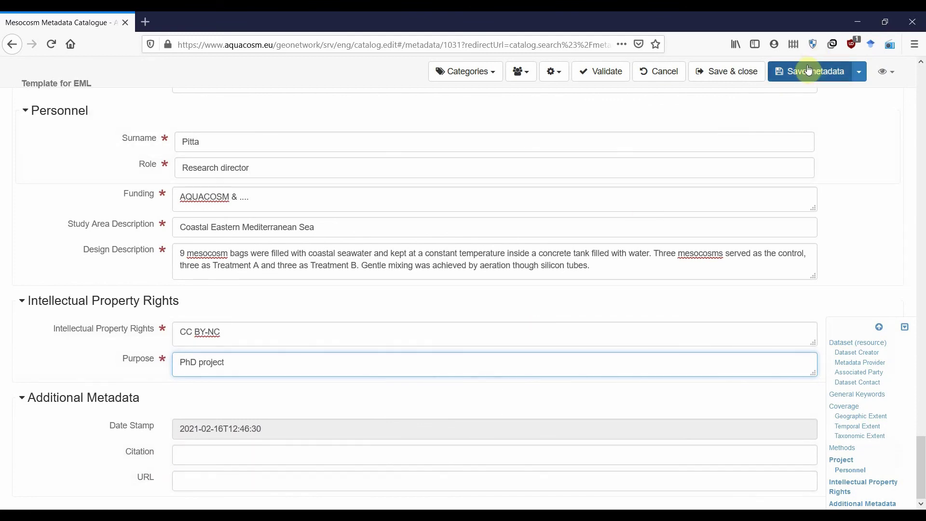
# - Validate the metadata record, save it, and close the editor
pyautogui.click(604, 77)
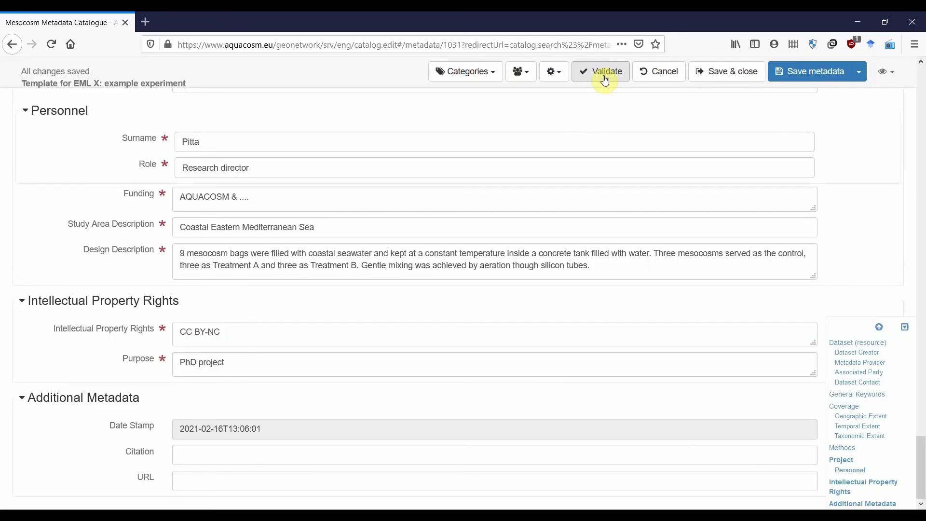
pyautogui.click(808, 75)
pyautogui.click(807, 73)
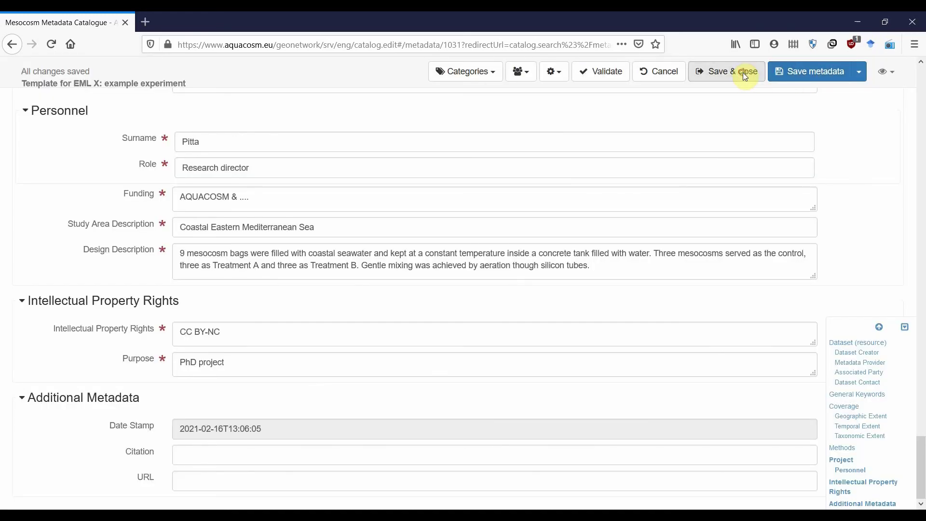
pyautogui.click(743, 72)
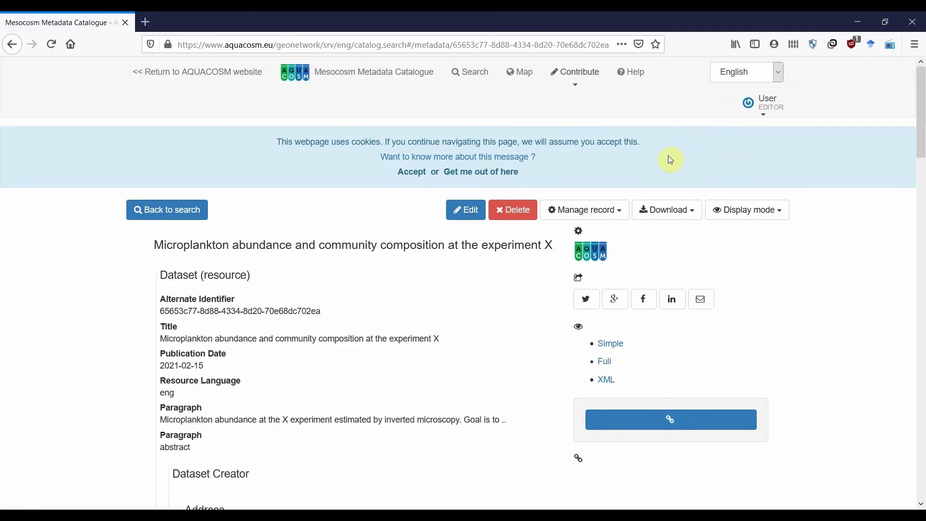
# - Scroll through the saved Microplankton abundance record to review its contents
pyautogui.scroll(-2, 627, 181)
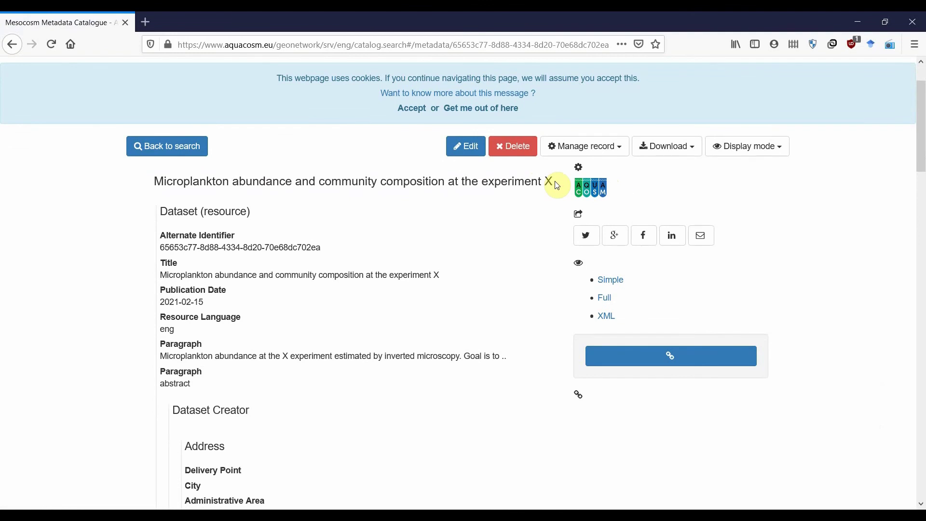
pyautogui.scroll(-2, 535, 200)
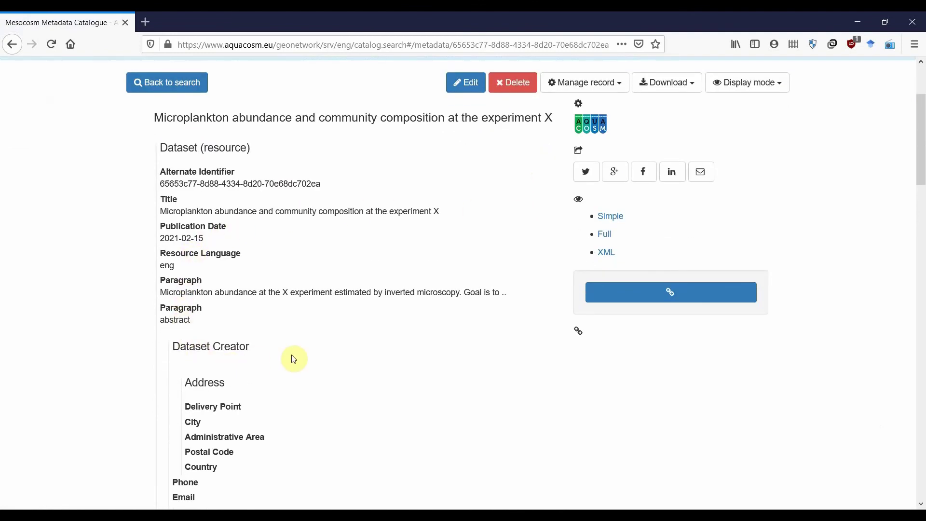
pyautogui.scroll(-5, 287, 361)
pyautogui.middleClick(291, 385)
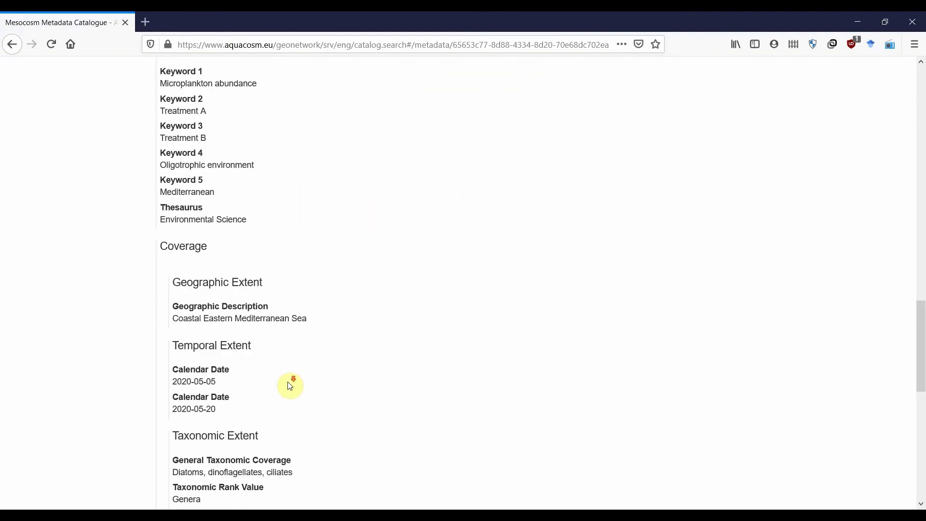
pyautogui.scroll(-5, 308, 348)
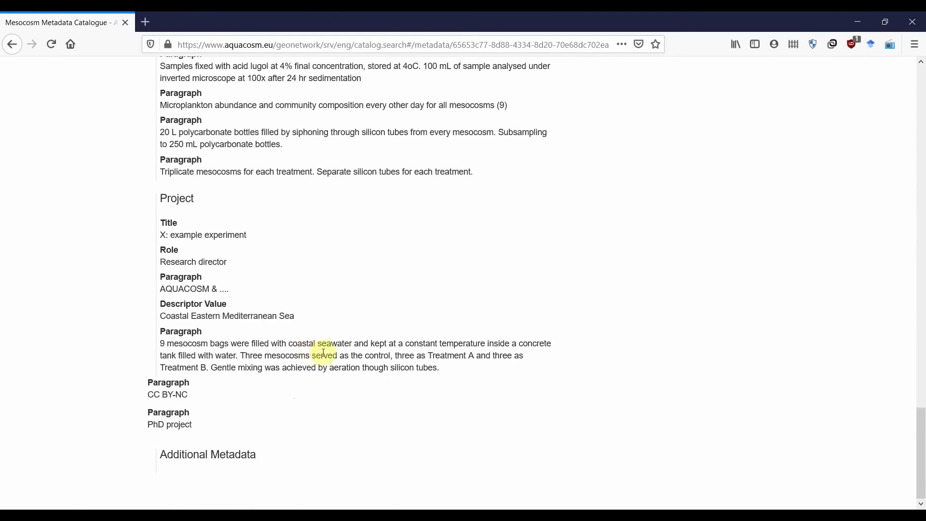
pyautogui.scroll(15, 362, 361)
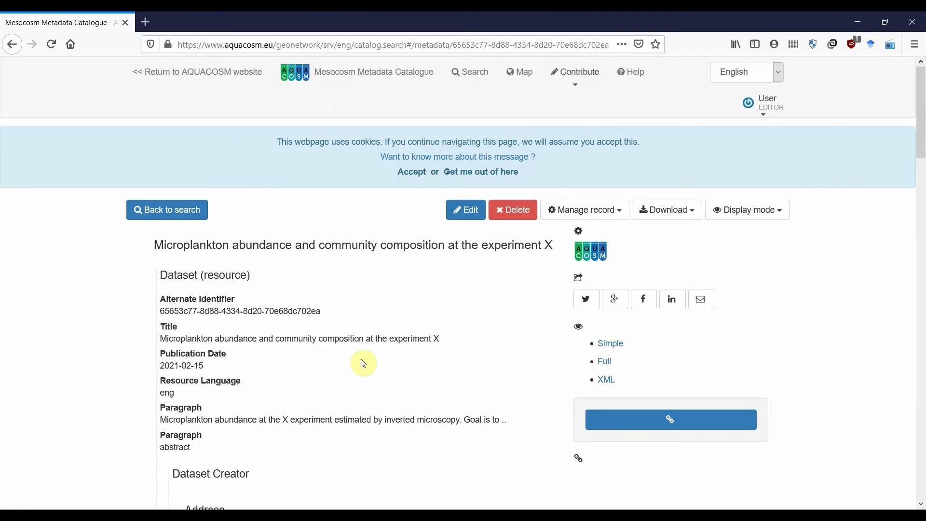